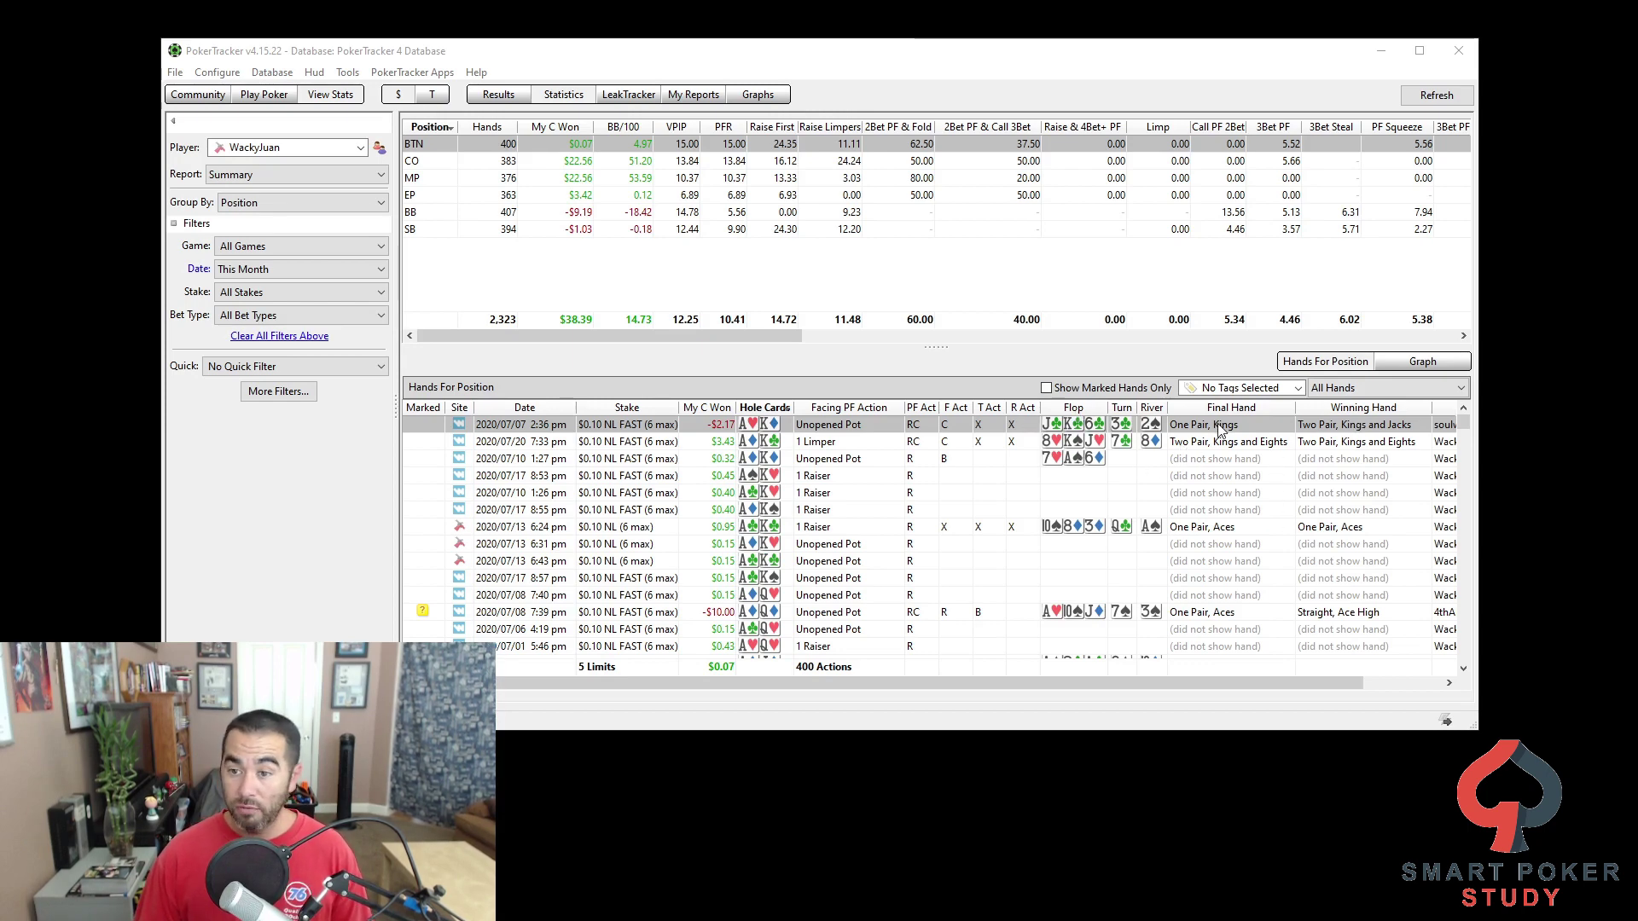
In Configure Report, try moving Date above Site Icon and back, then remove Hole Cards.
left_click_drag(1172, 682, 1110, 687)
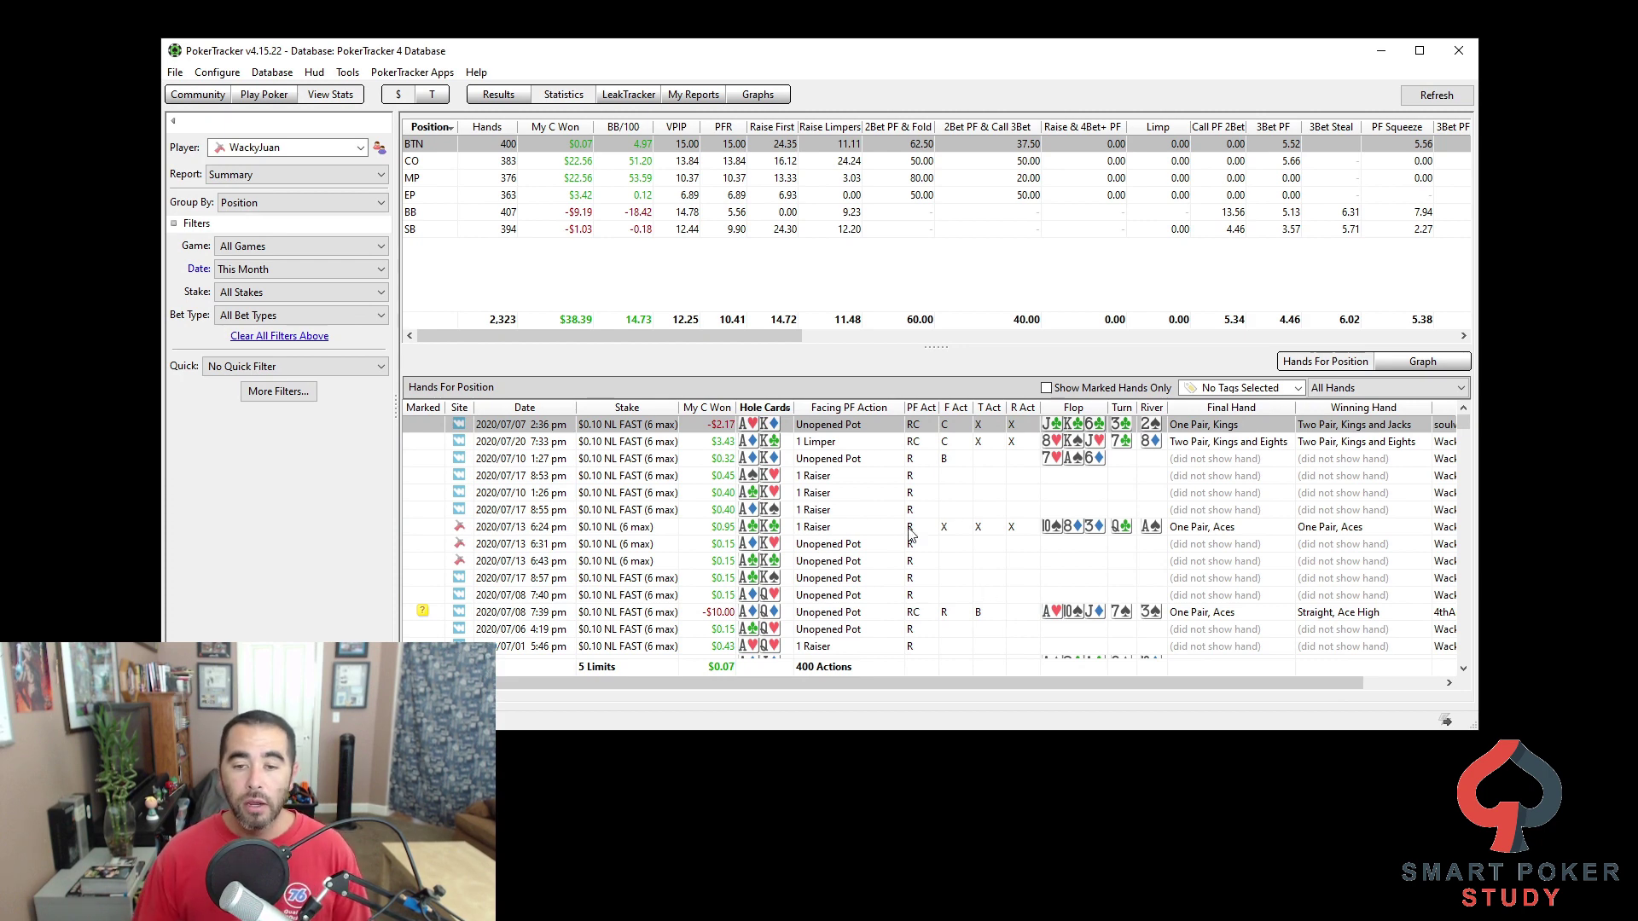
right_click(867, 529)
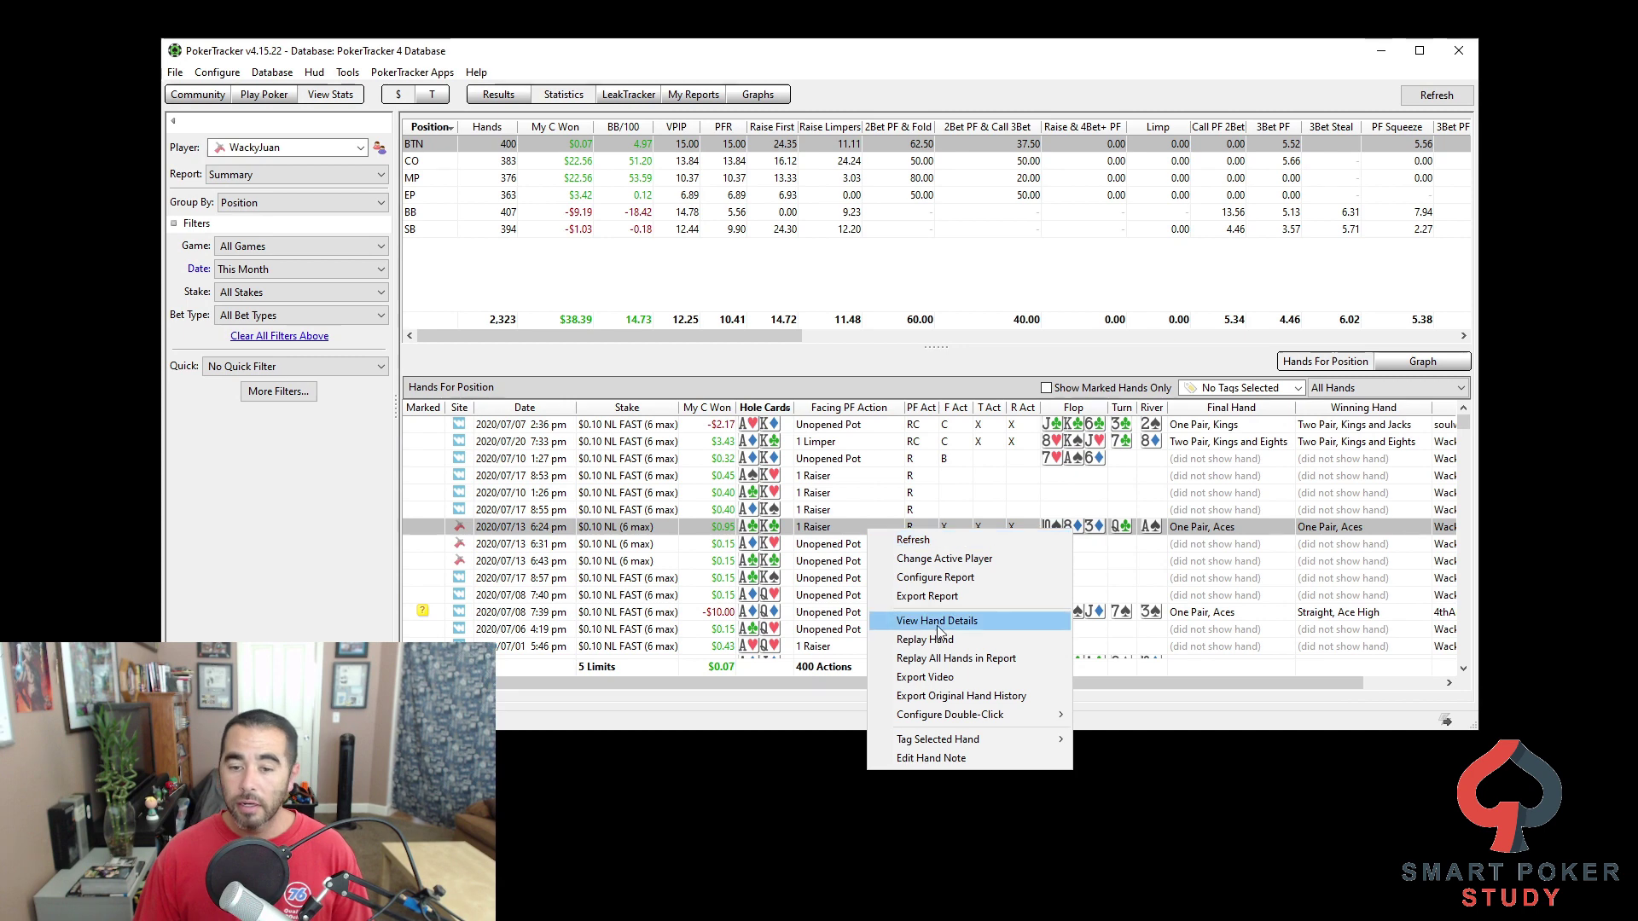
left_click(935, 578)
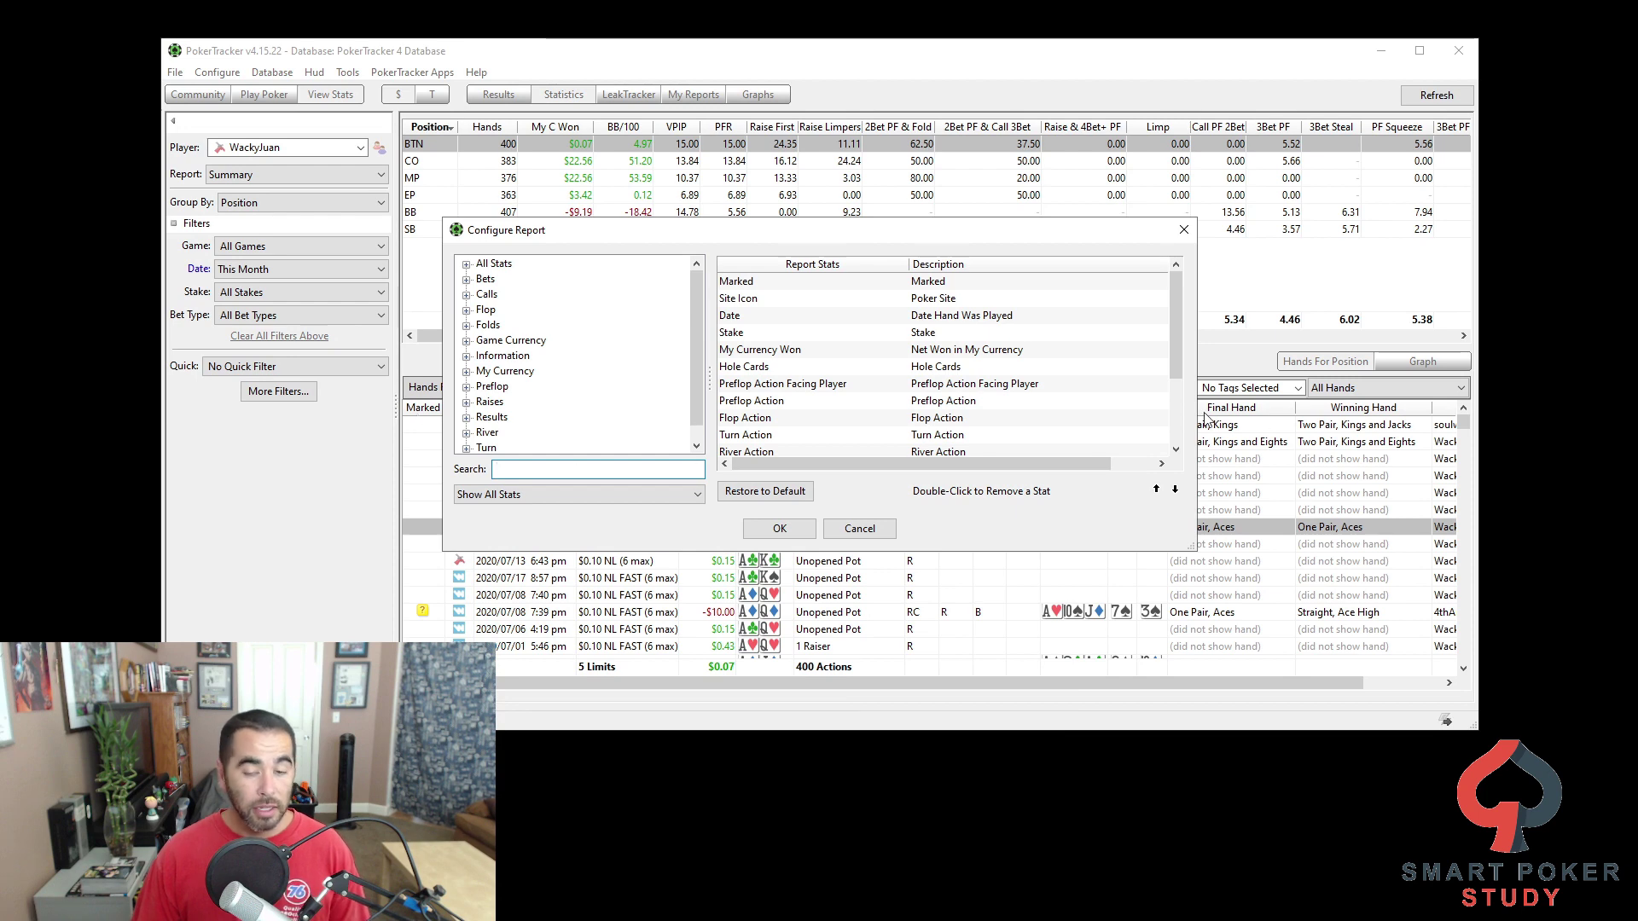
left_click_drag(925, 236, 951, 446)
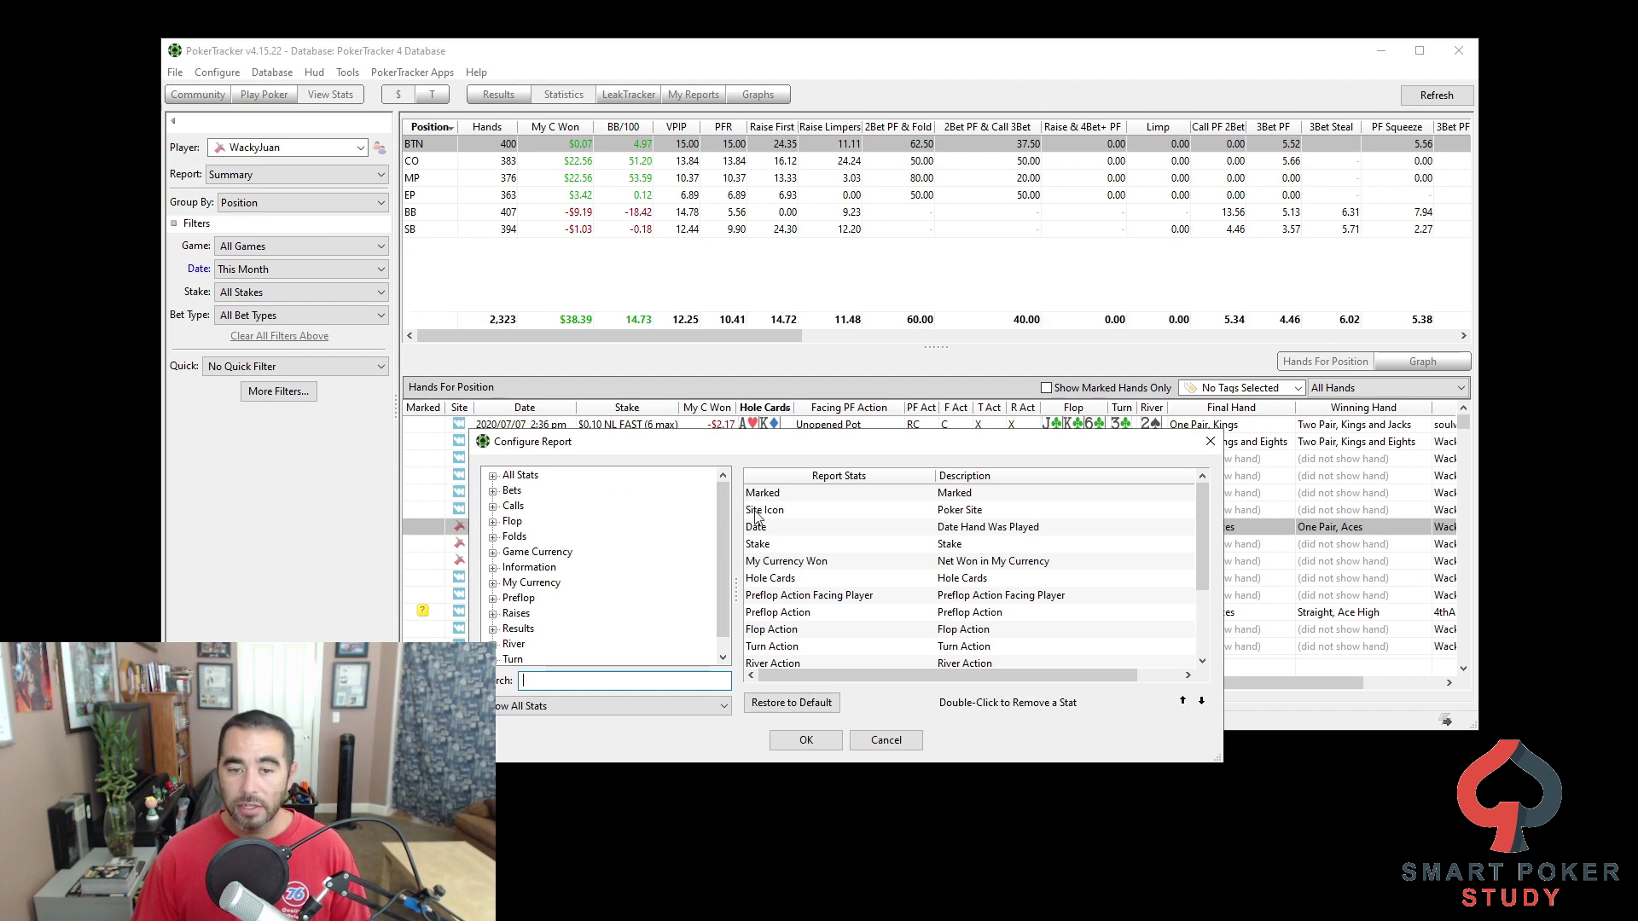
left_click(778, 528)
left_click(1183, 701)
left_click(1199, 703)
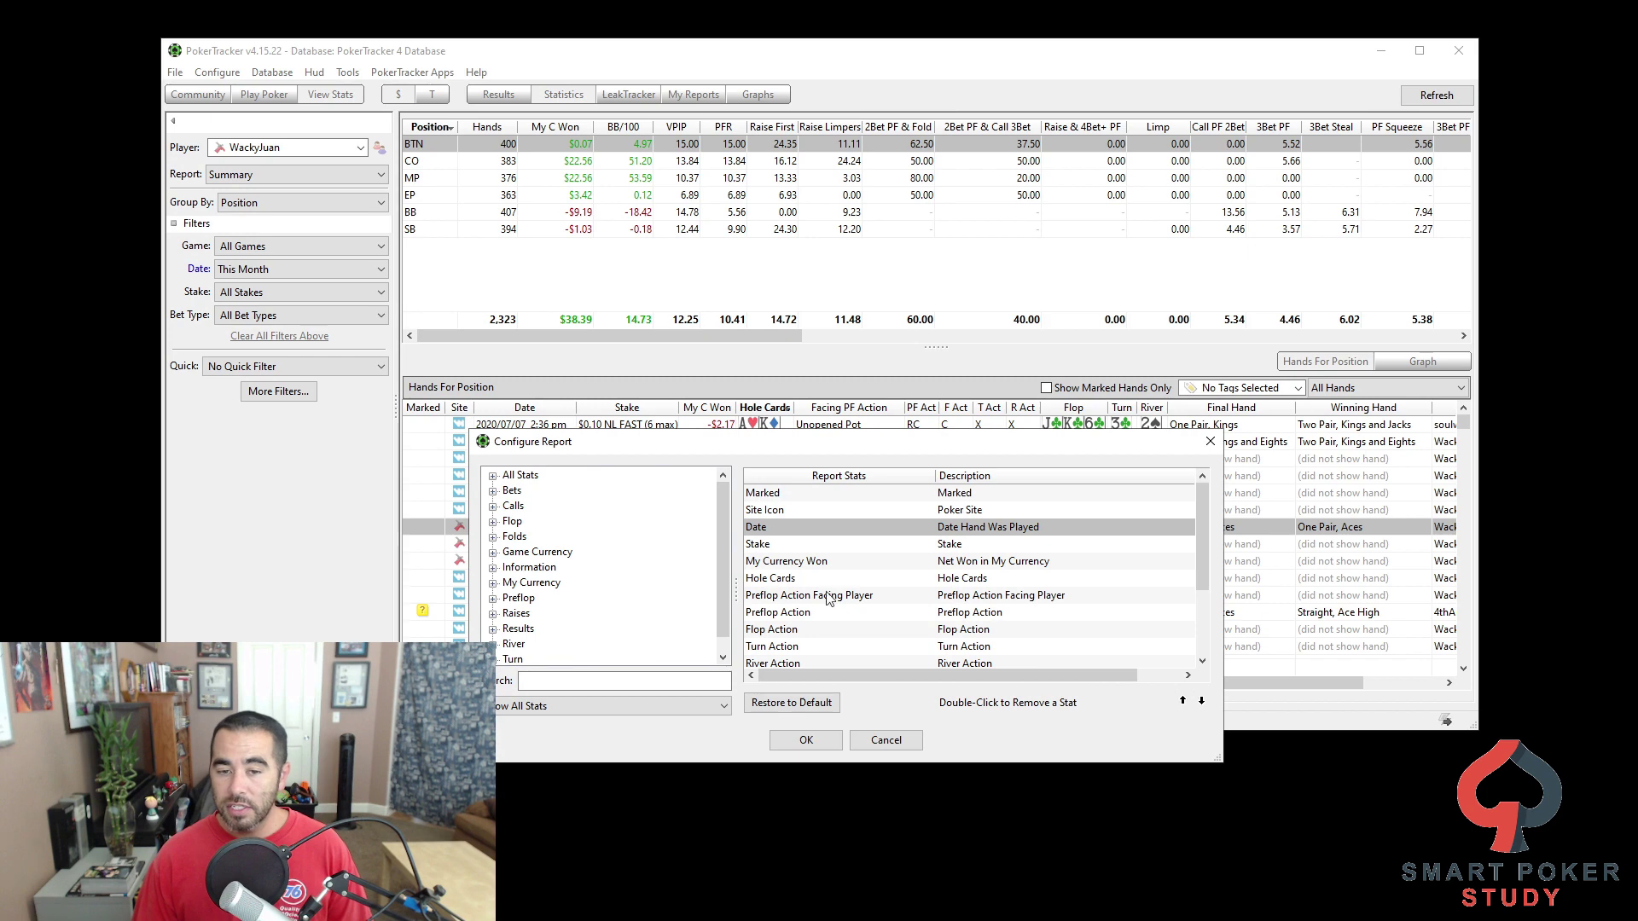
left_click(781, 579)
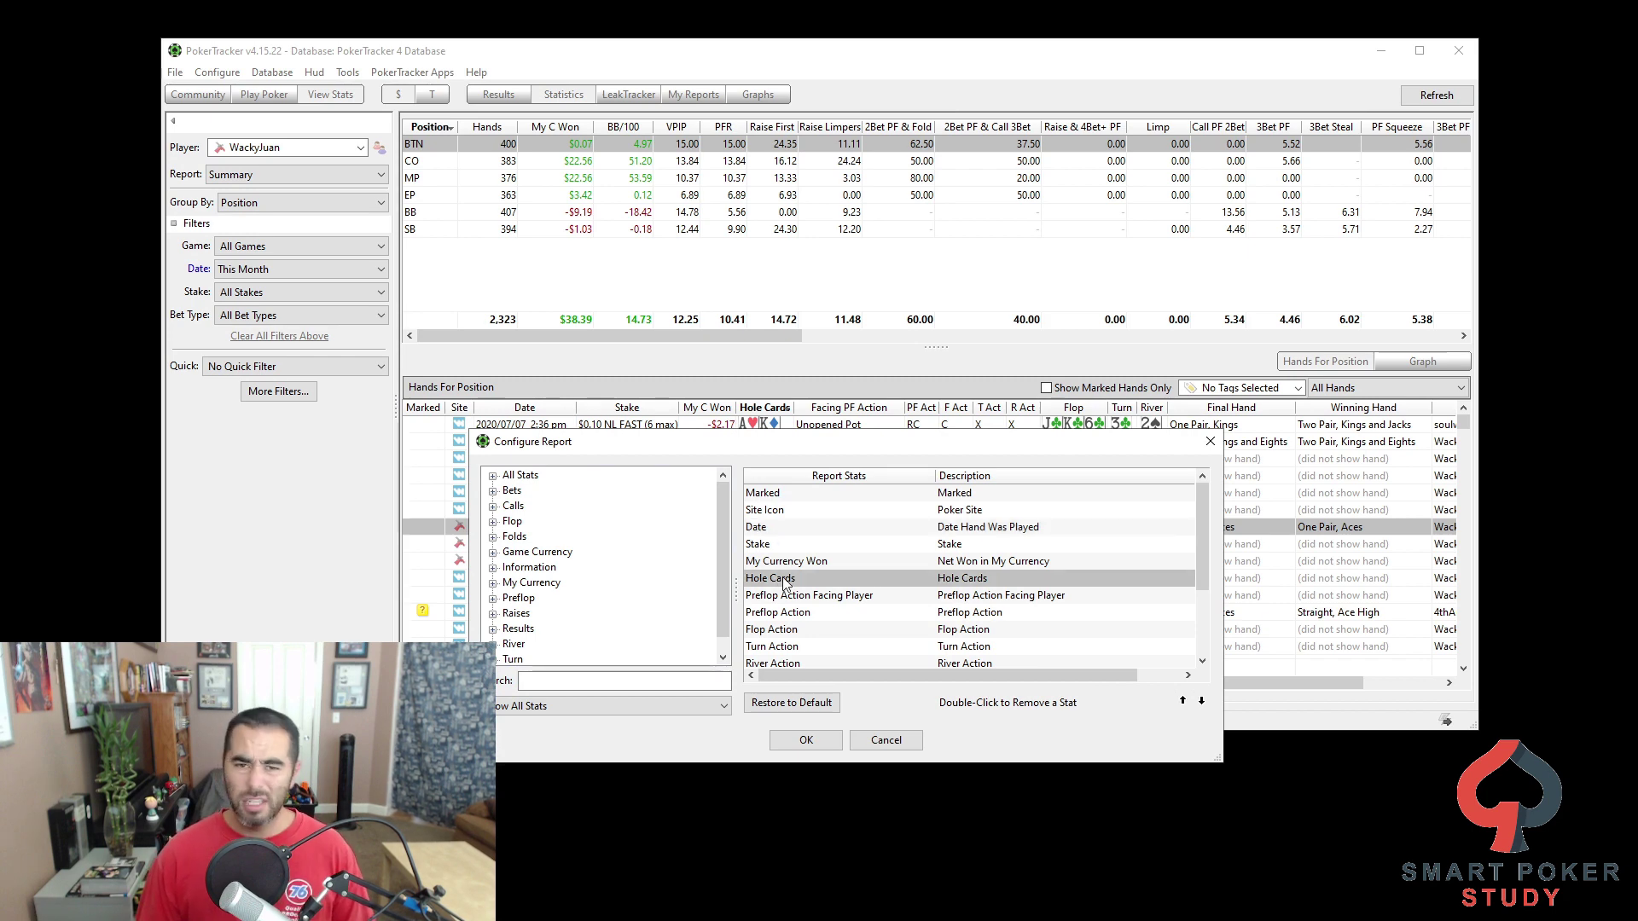
double_click(783, 579)
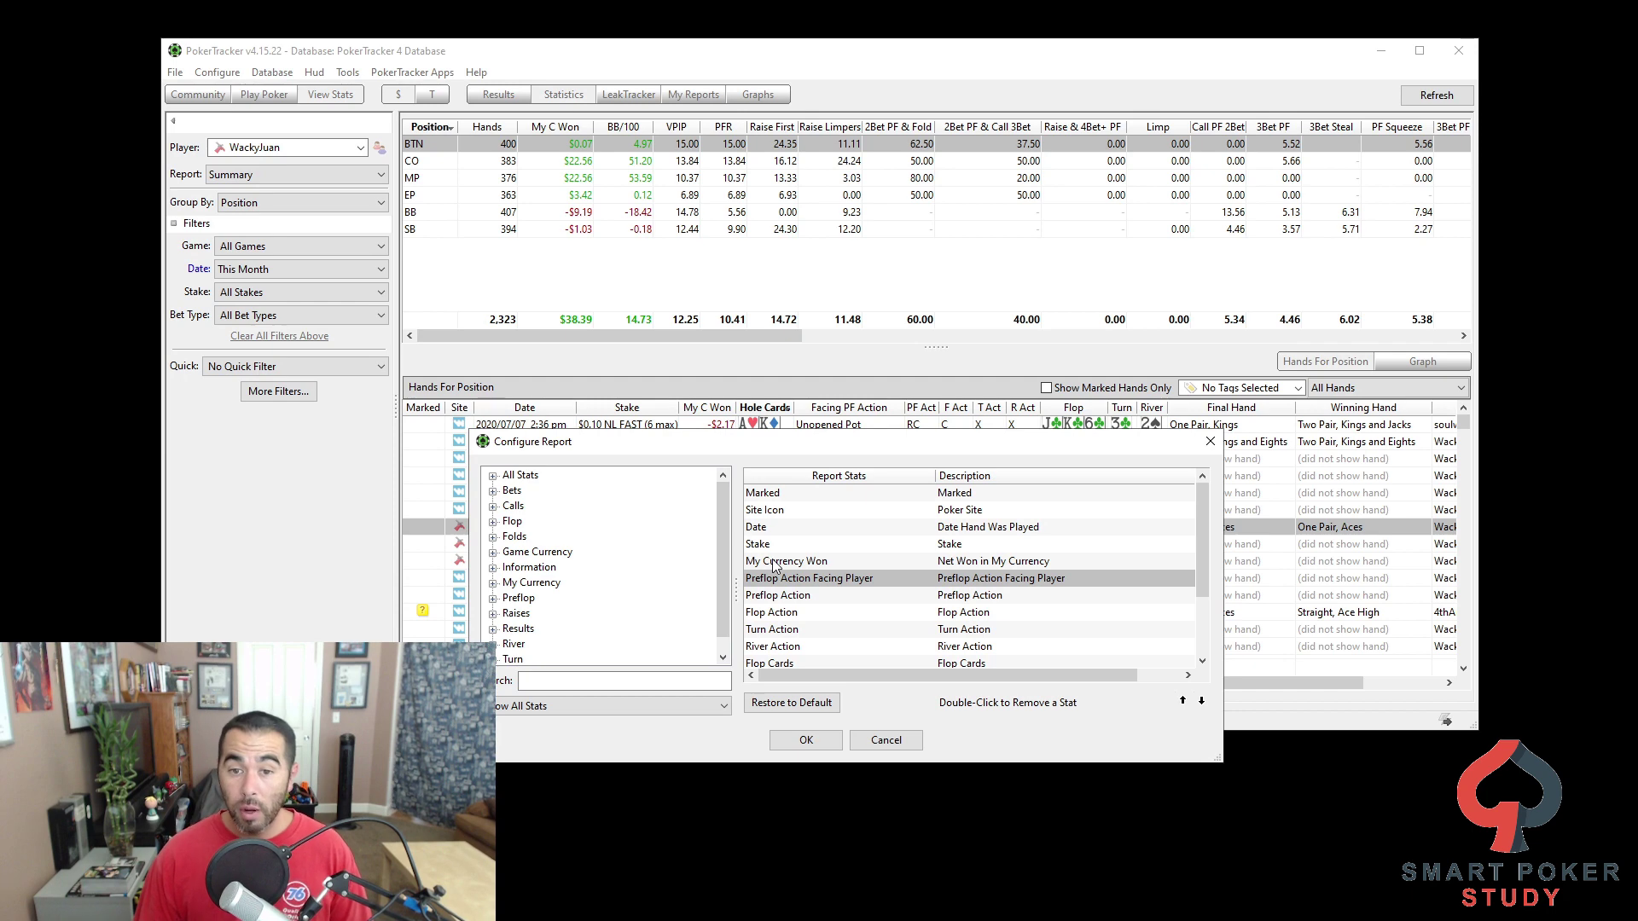
Re-add Hole Cards via a 'hole' search, place it above Preflop Action Facing Player, confirm.
left_click(640, 682)
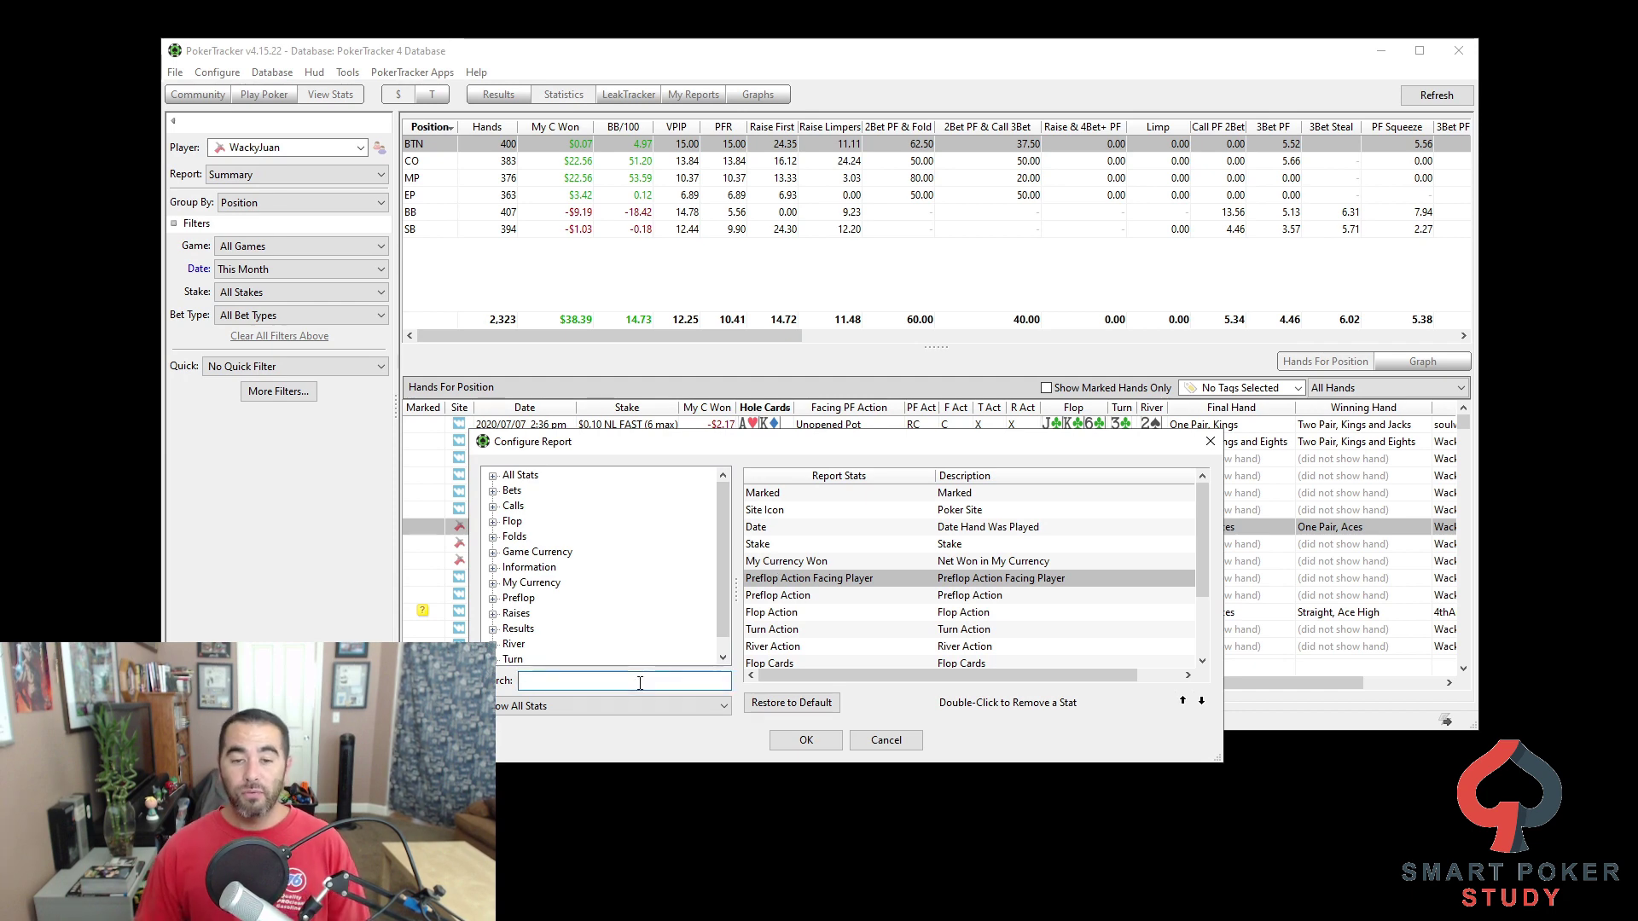
type("hole")
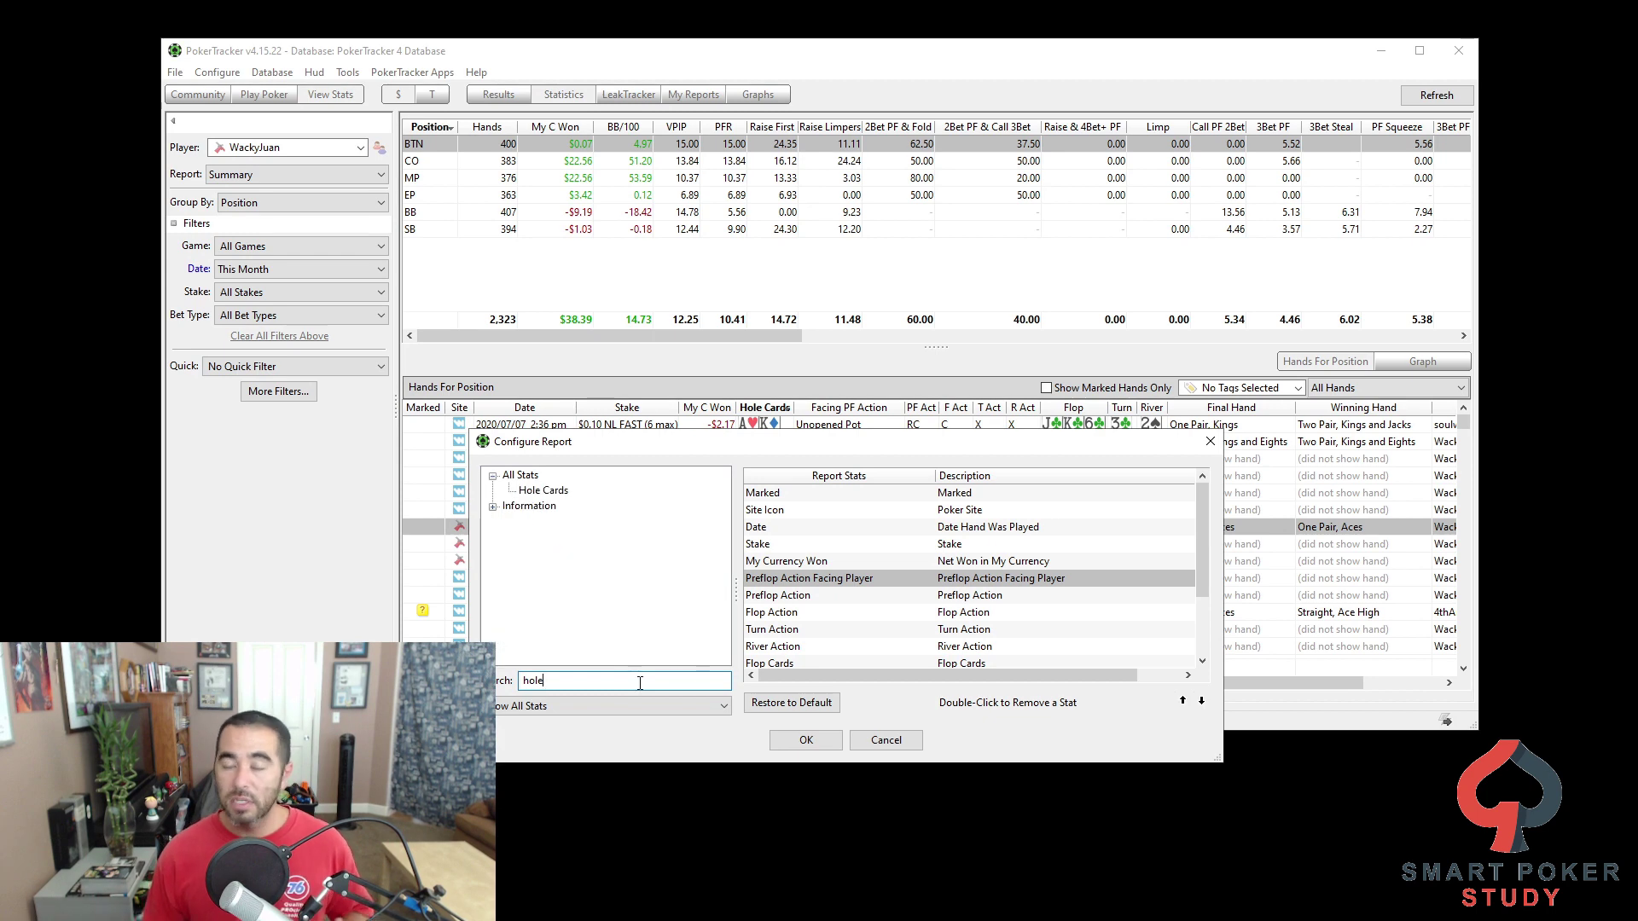
left_click(560, 492)
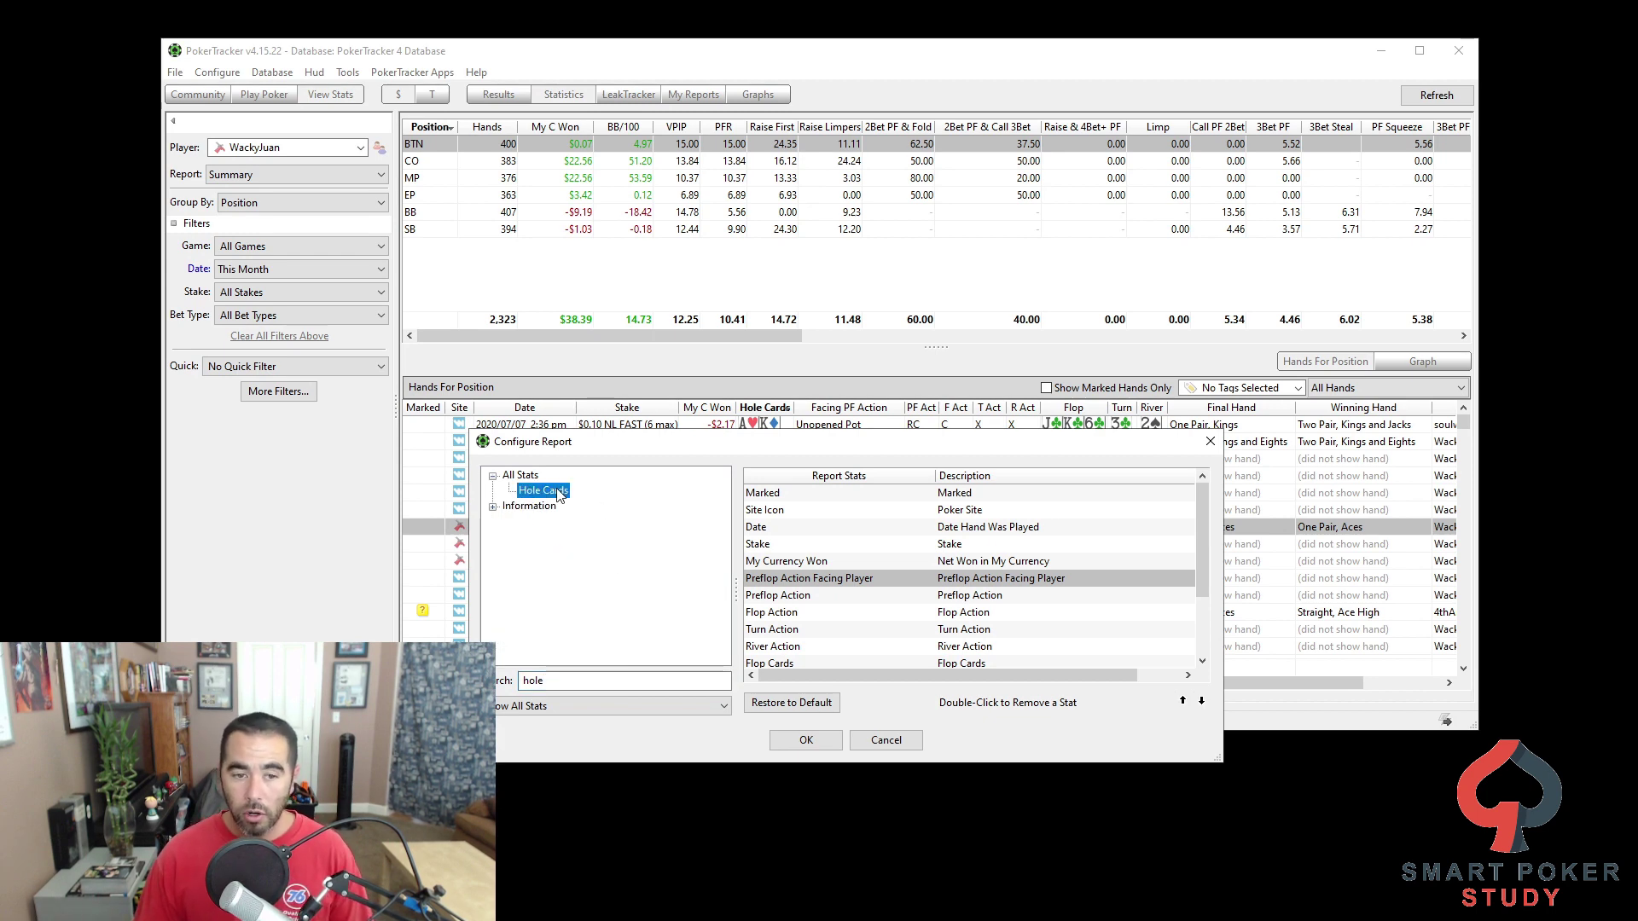
double_click(559, 492)
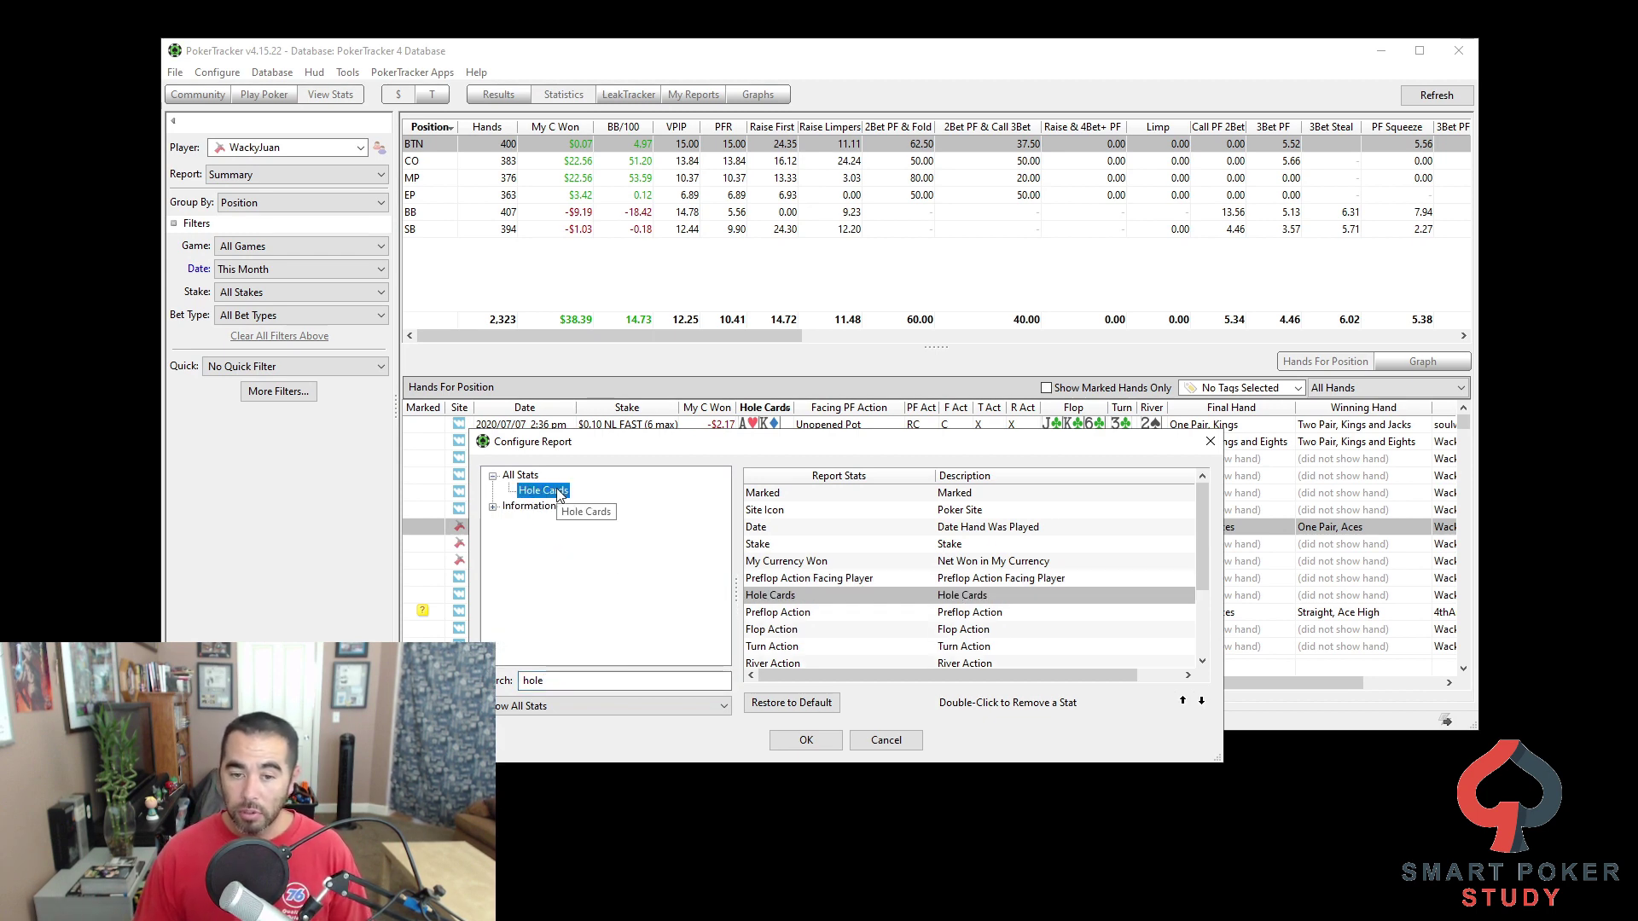
left_click(772, 580)
left_click(774, 597)
left_click(1182, 700)
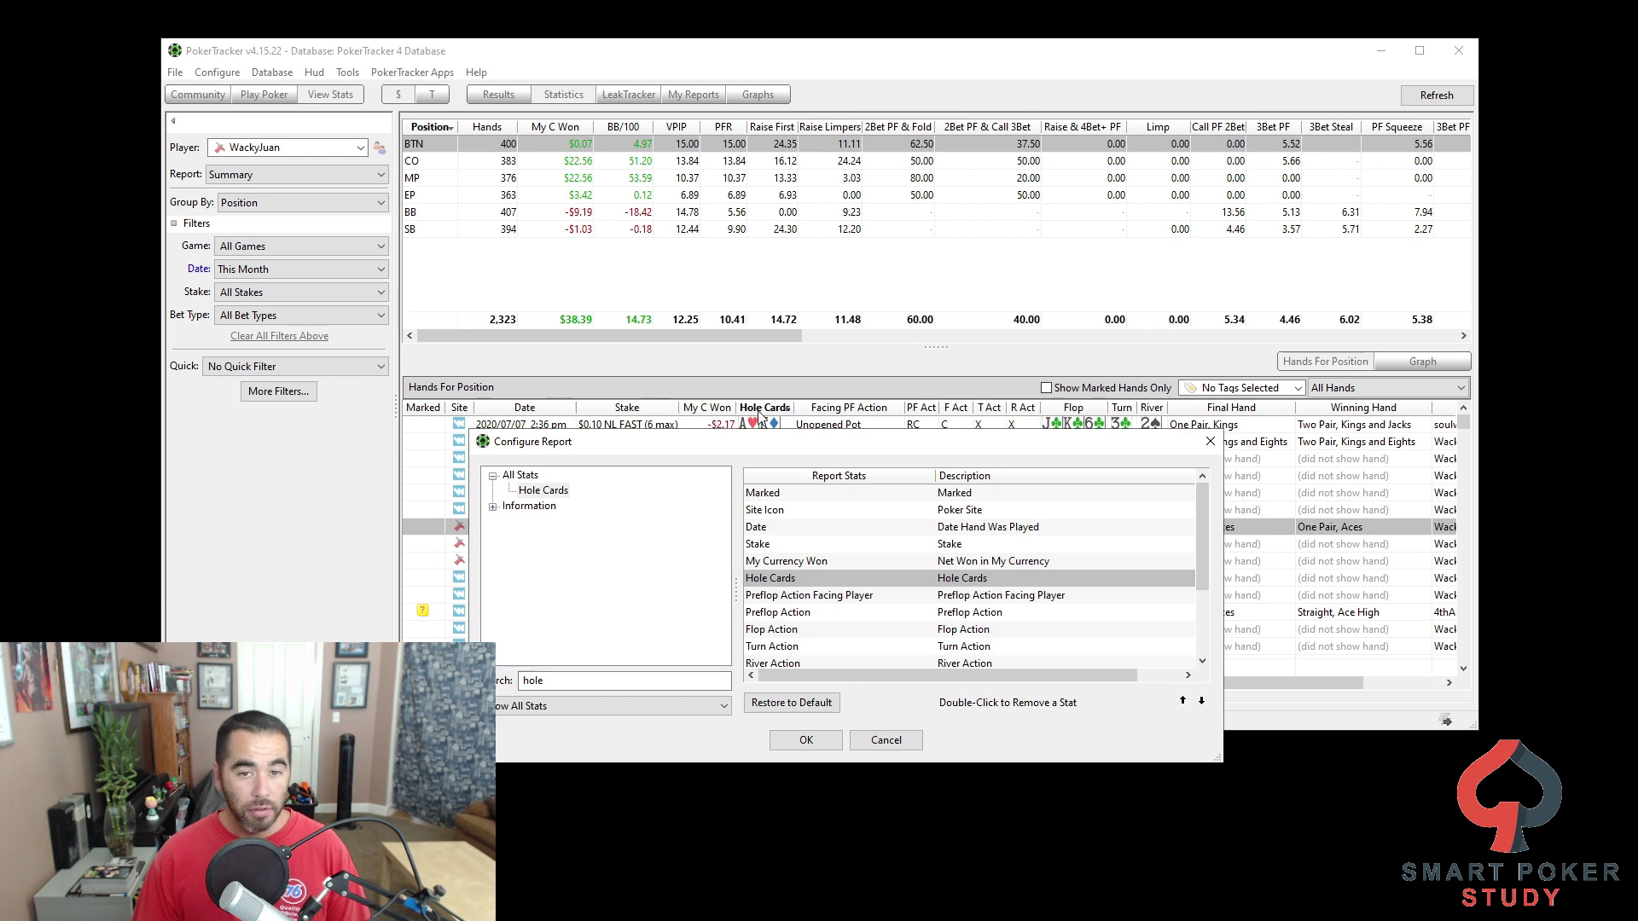
left_click(815, 749)
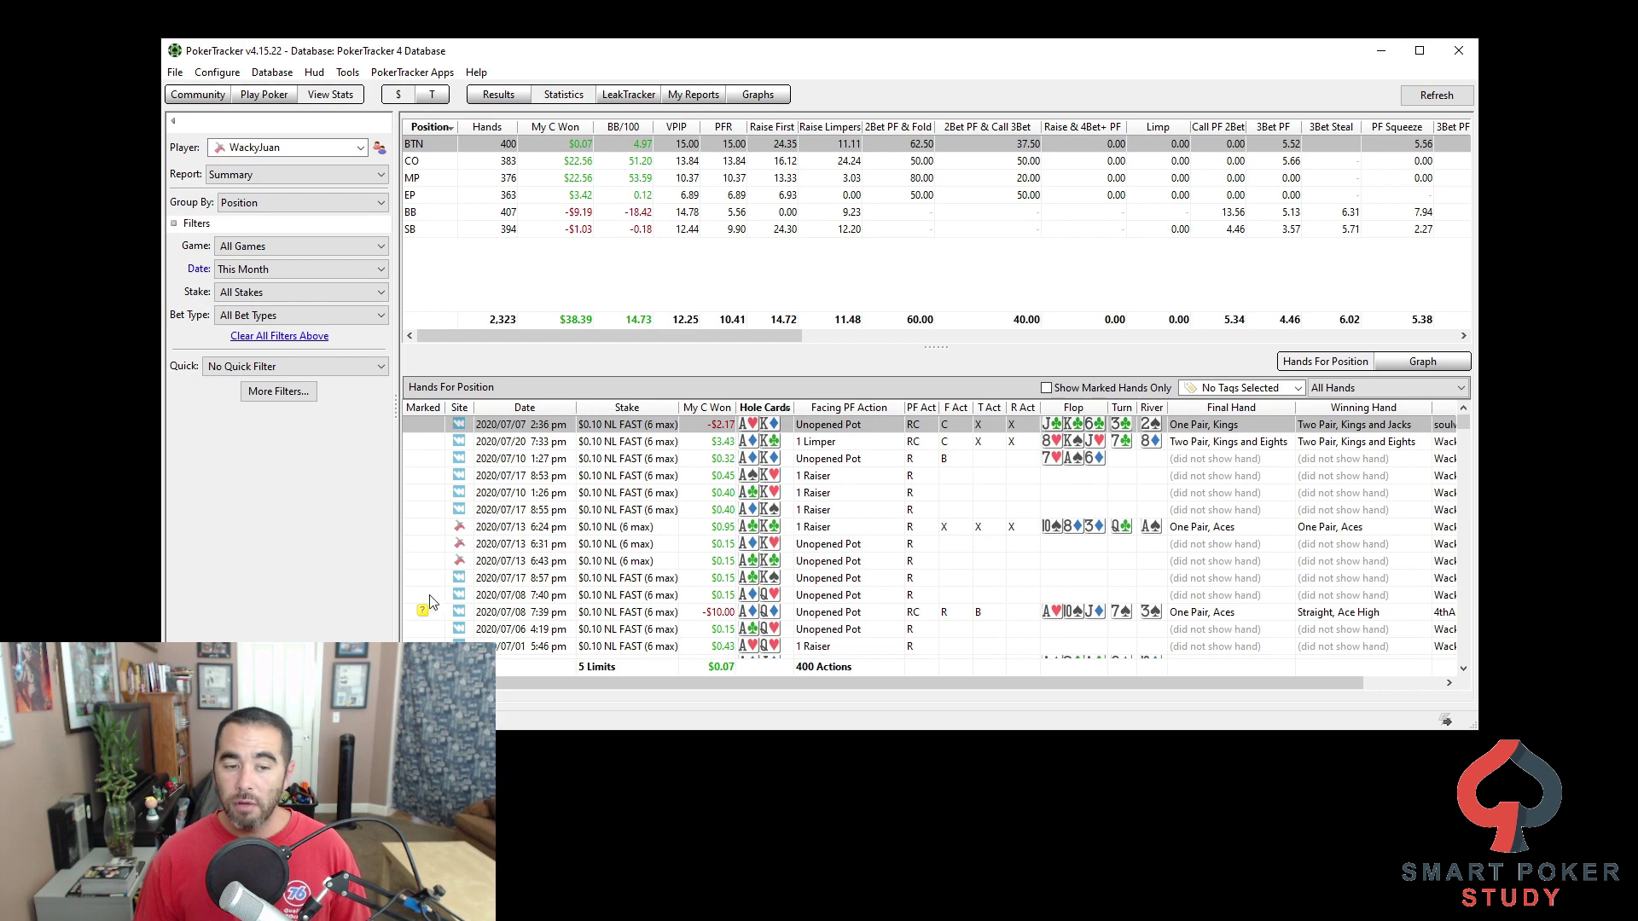
Reverse-sort by Marked so the 2020/07/08 7:39 pm hand leads, then show CO hands.
left_click(421, 407)
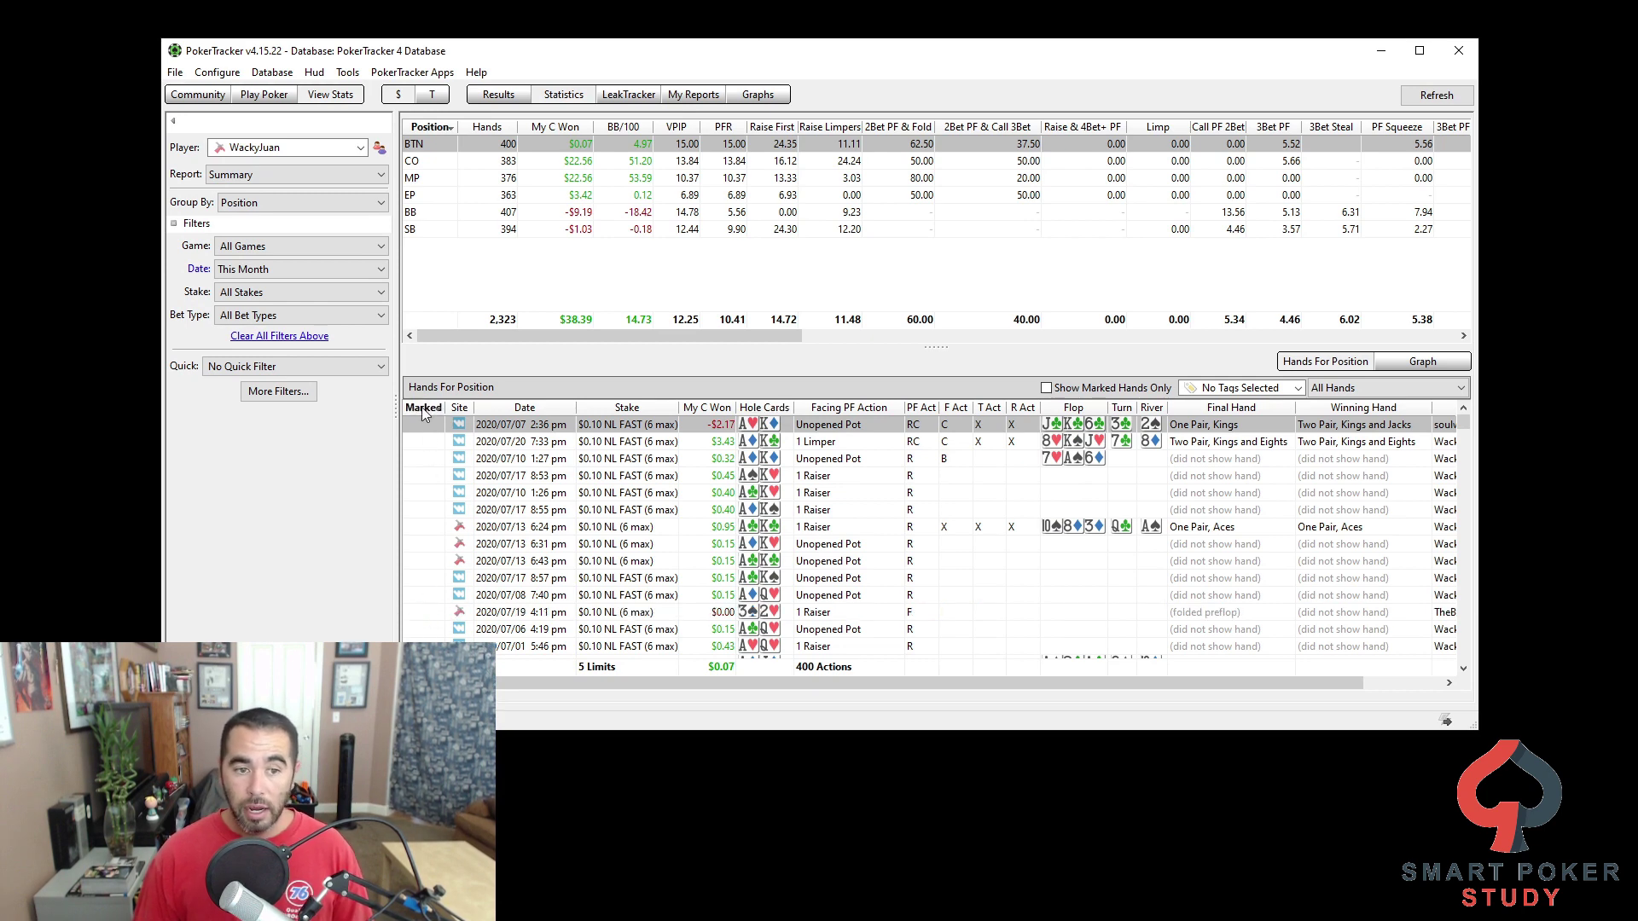
left_click(428, 408)
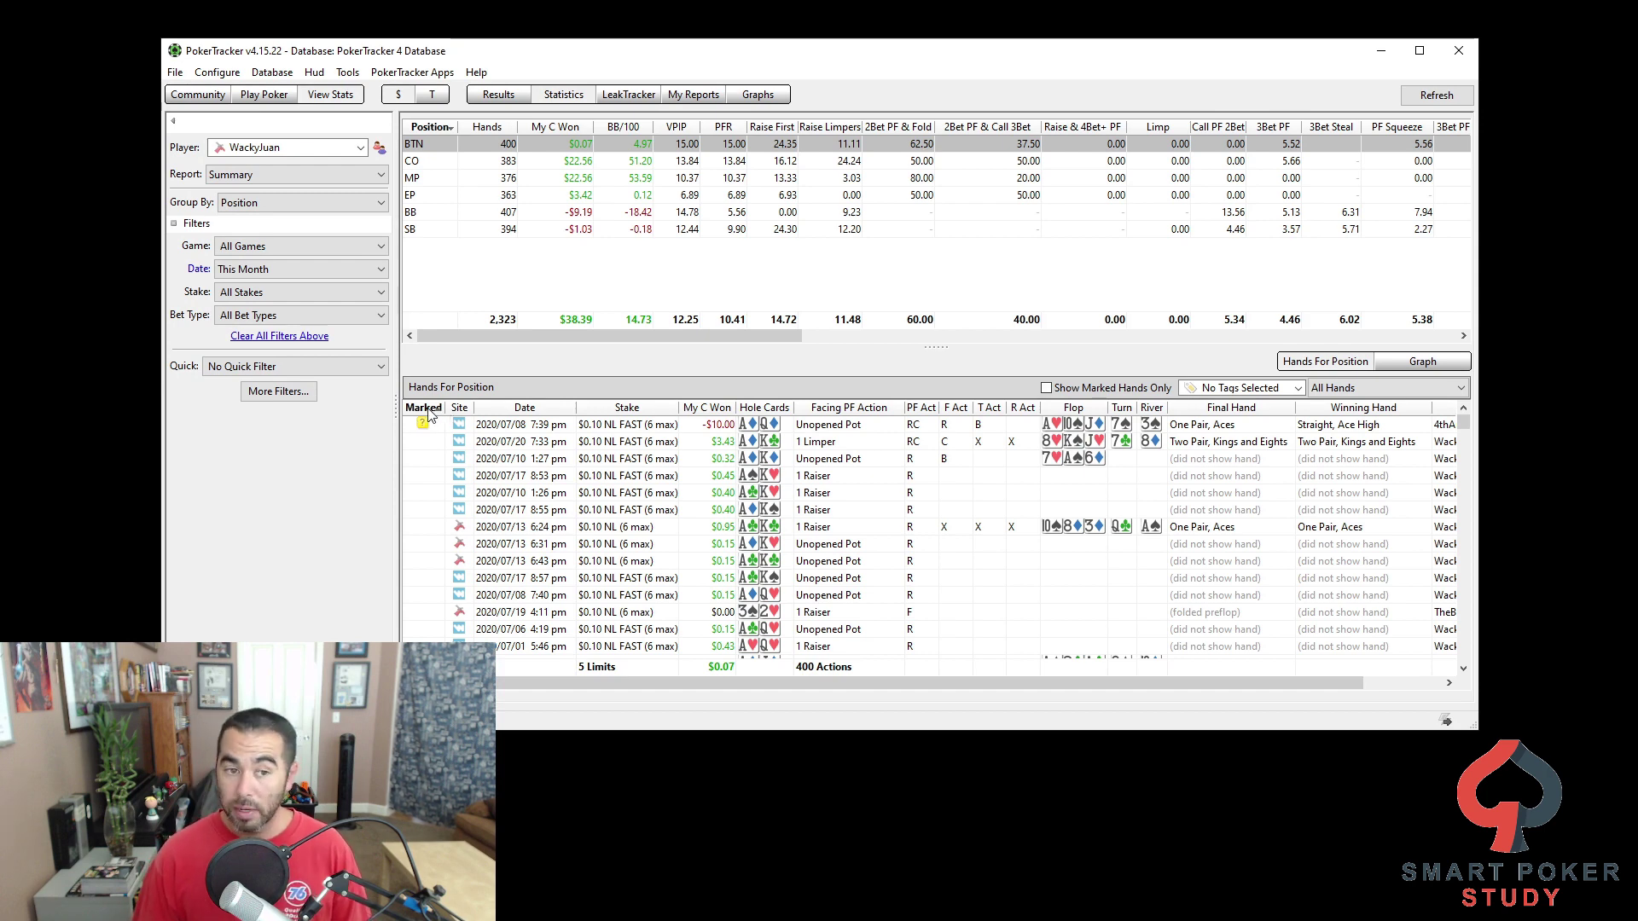
left_click(552, 428)
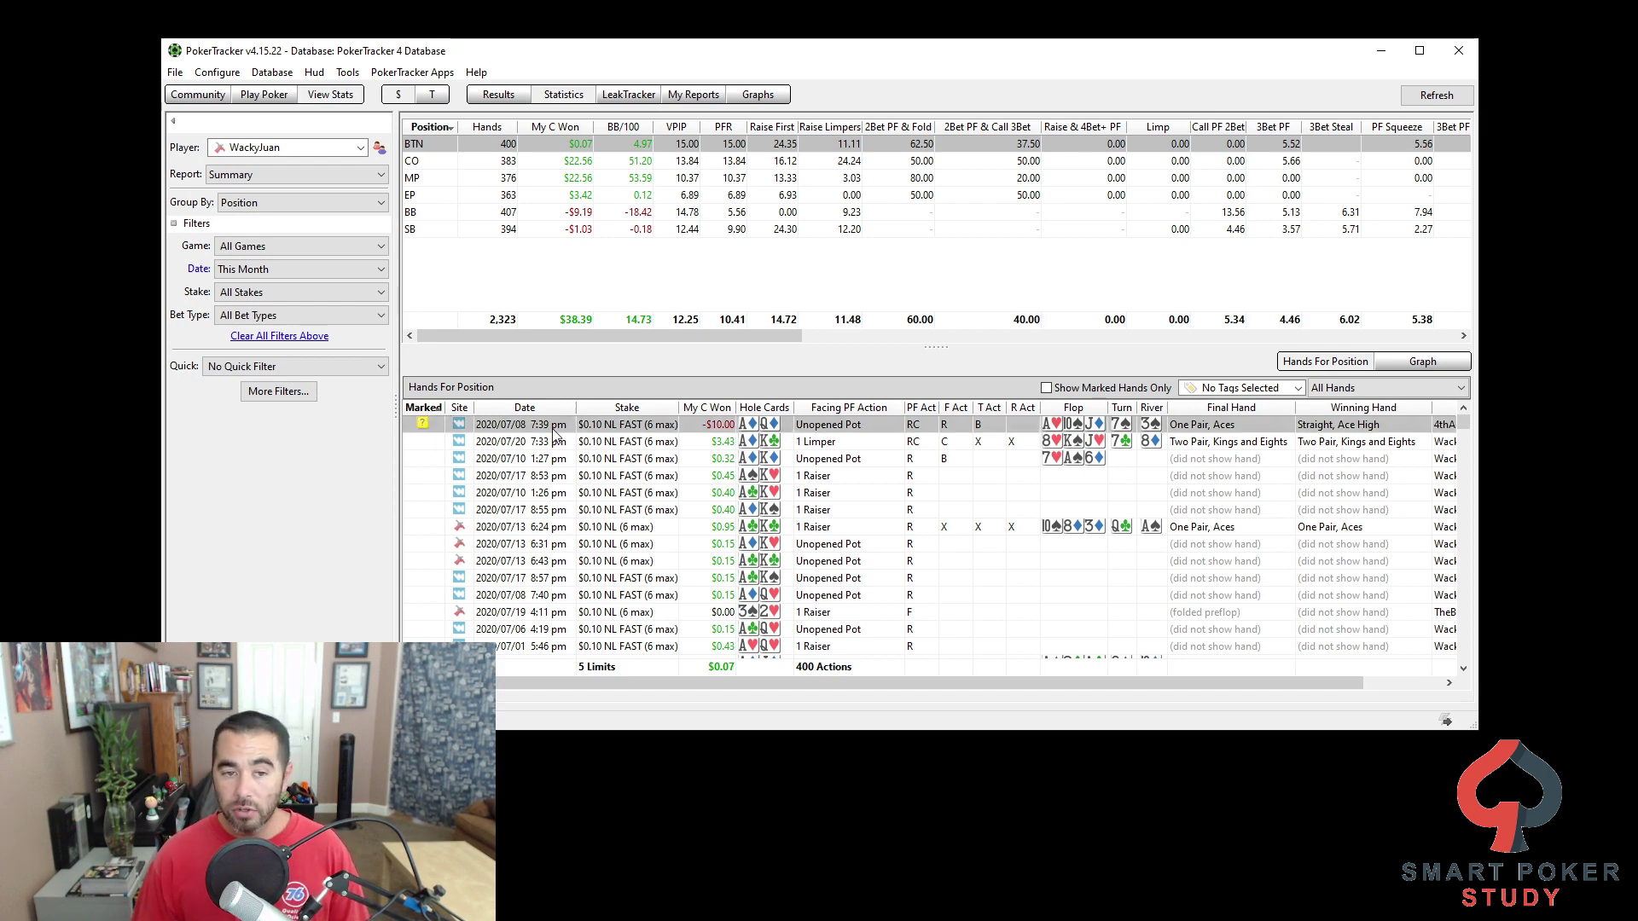
left_click(488, 161)
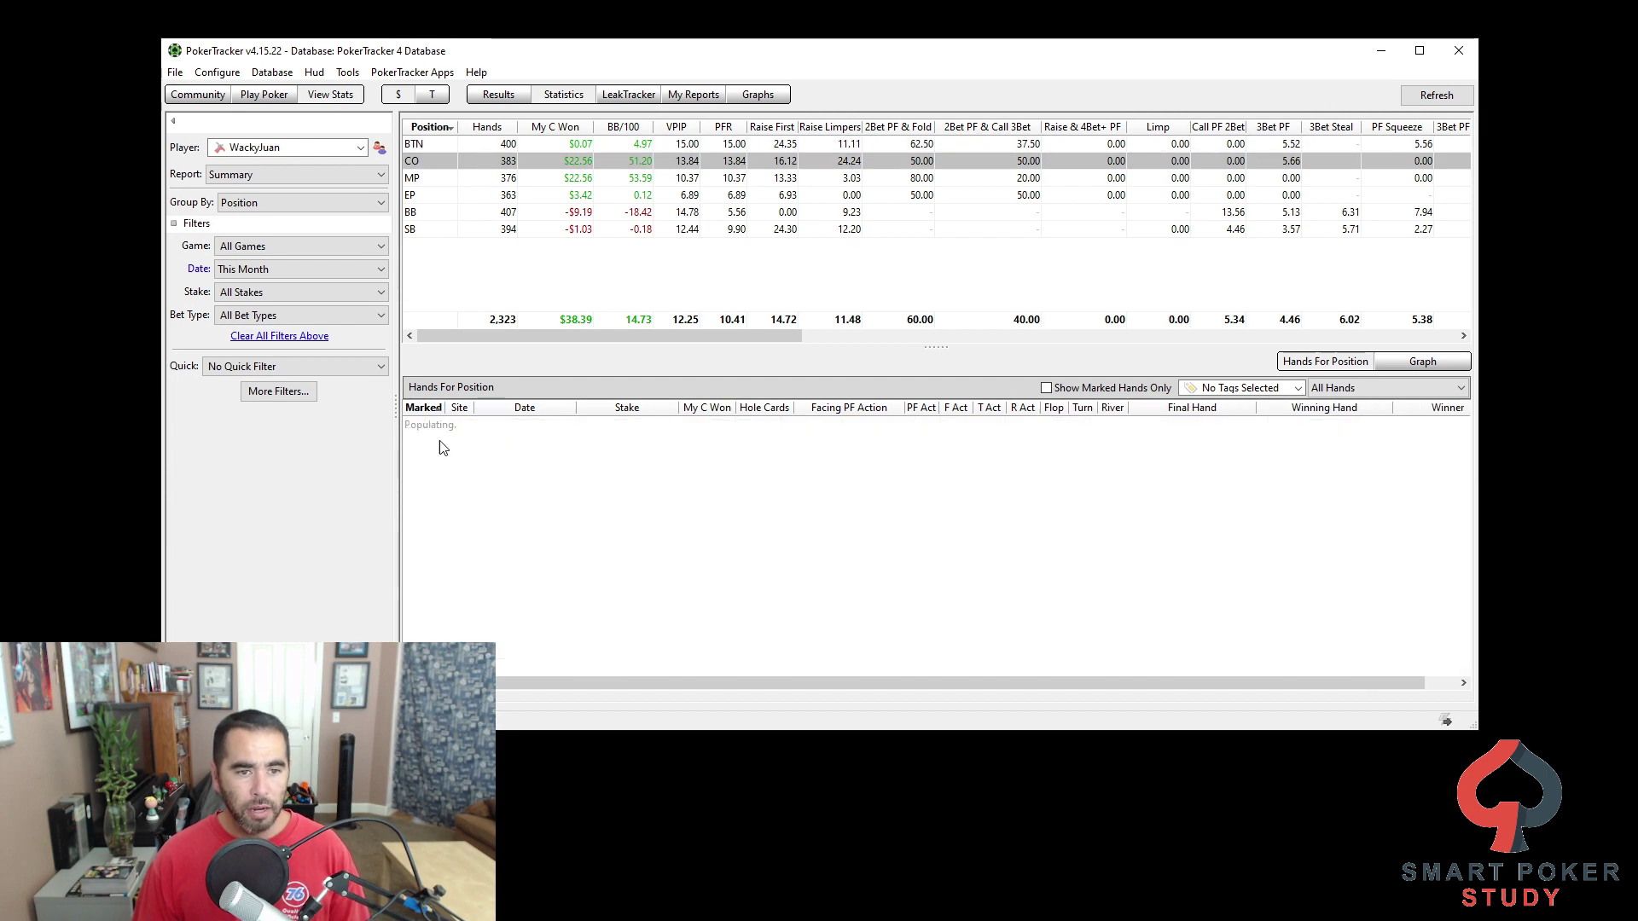
Show the MP position's hands and browse several, including the 2020/07/15 5:58 pm J♥10♦ hand.
left_click(510, 178)
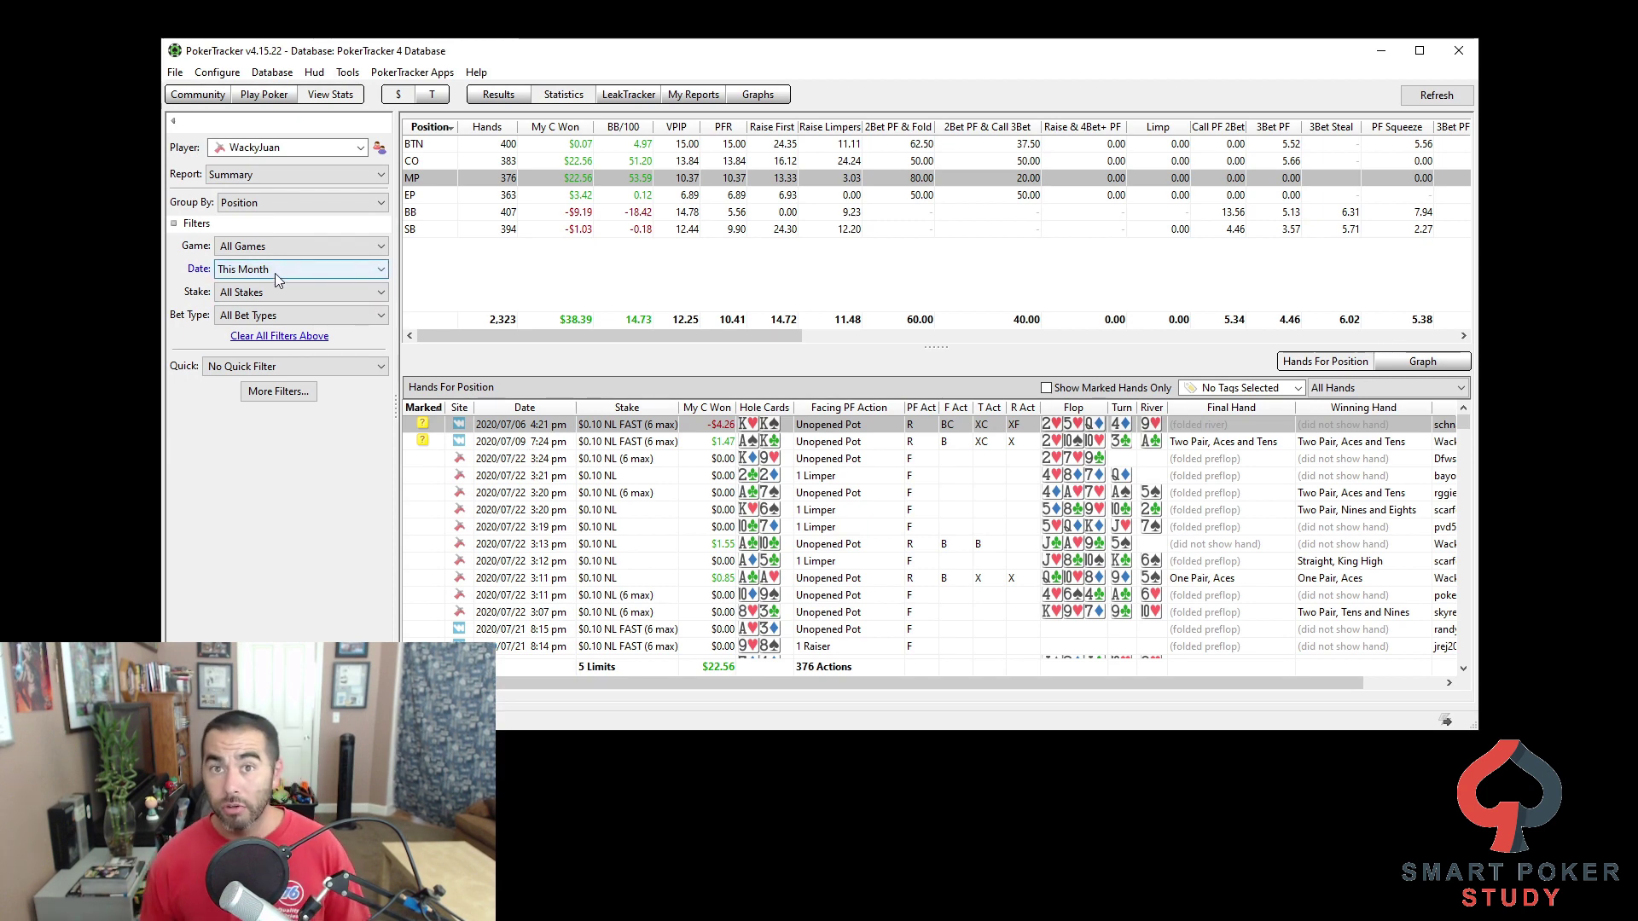
left_click(517, 558)
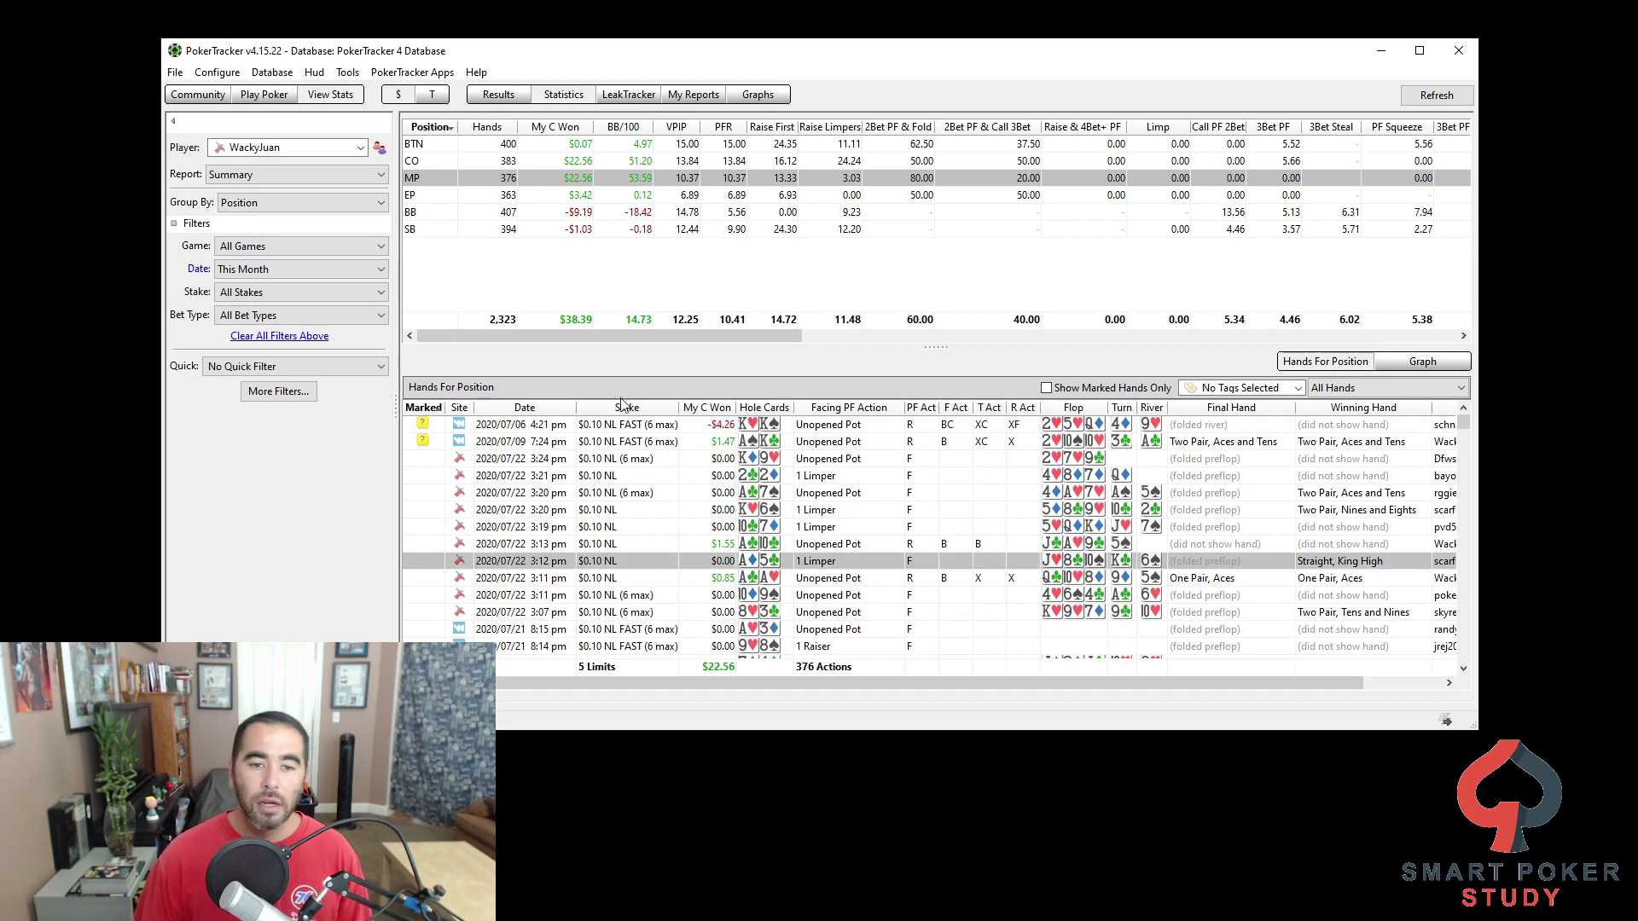
left_click(629, 513)
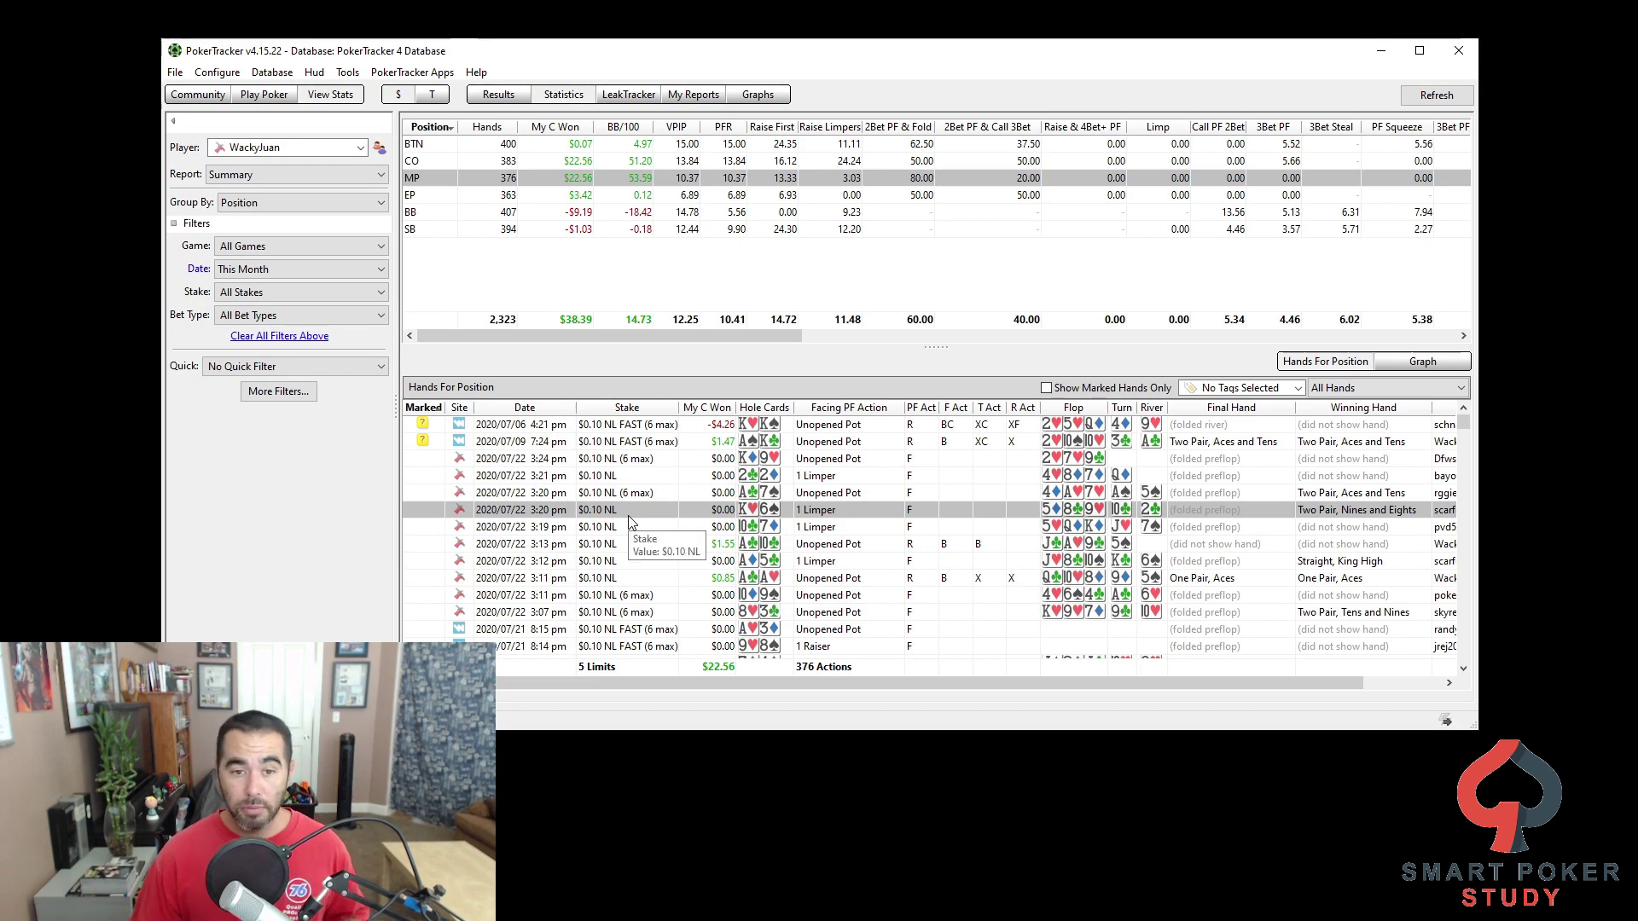
left_click(622, 491)
left_click(624, 512)
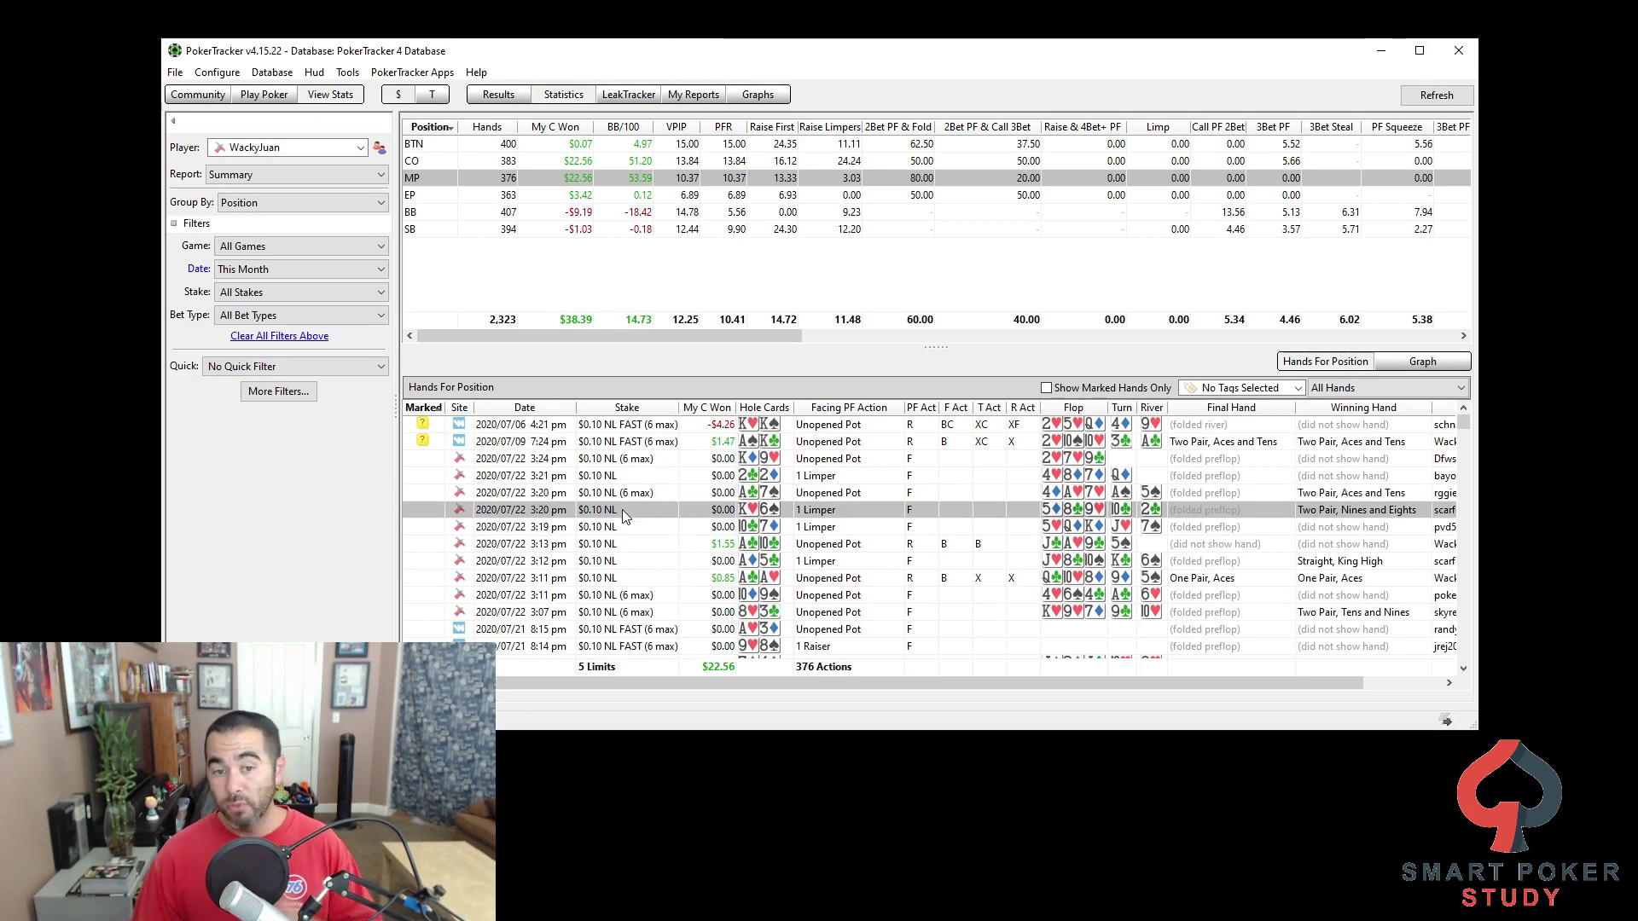
left_click(632, 443)
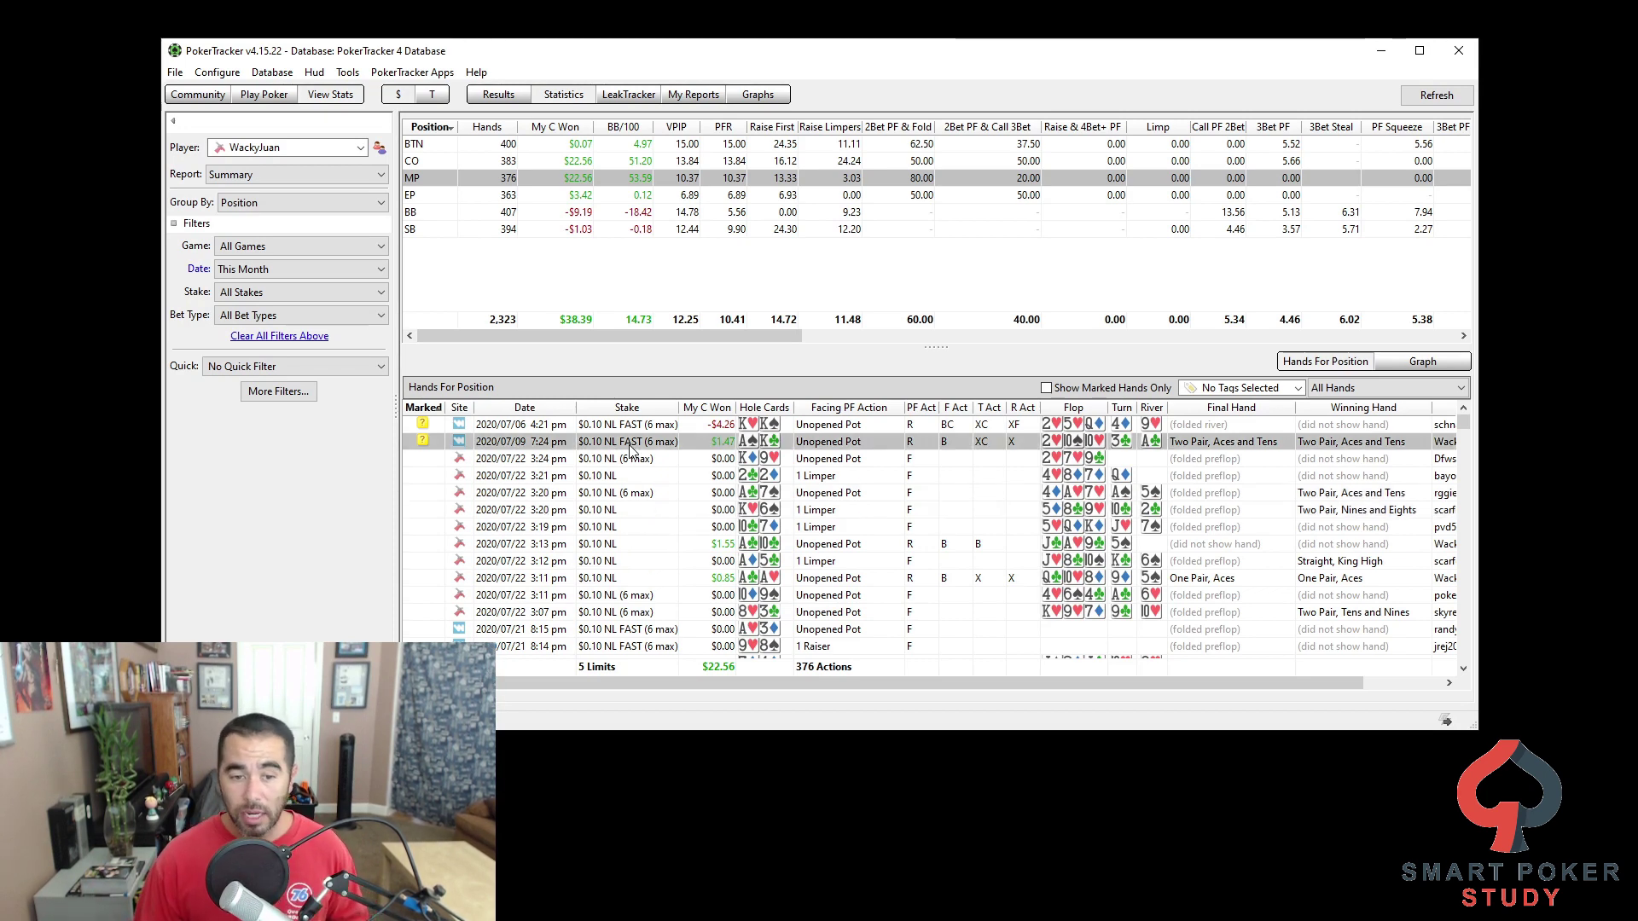
scroll(658, 586, "down", 20)
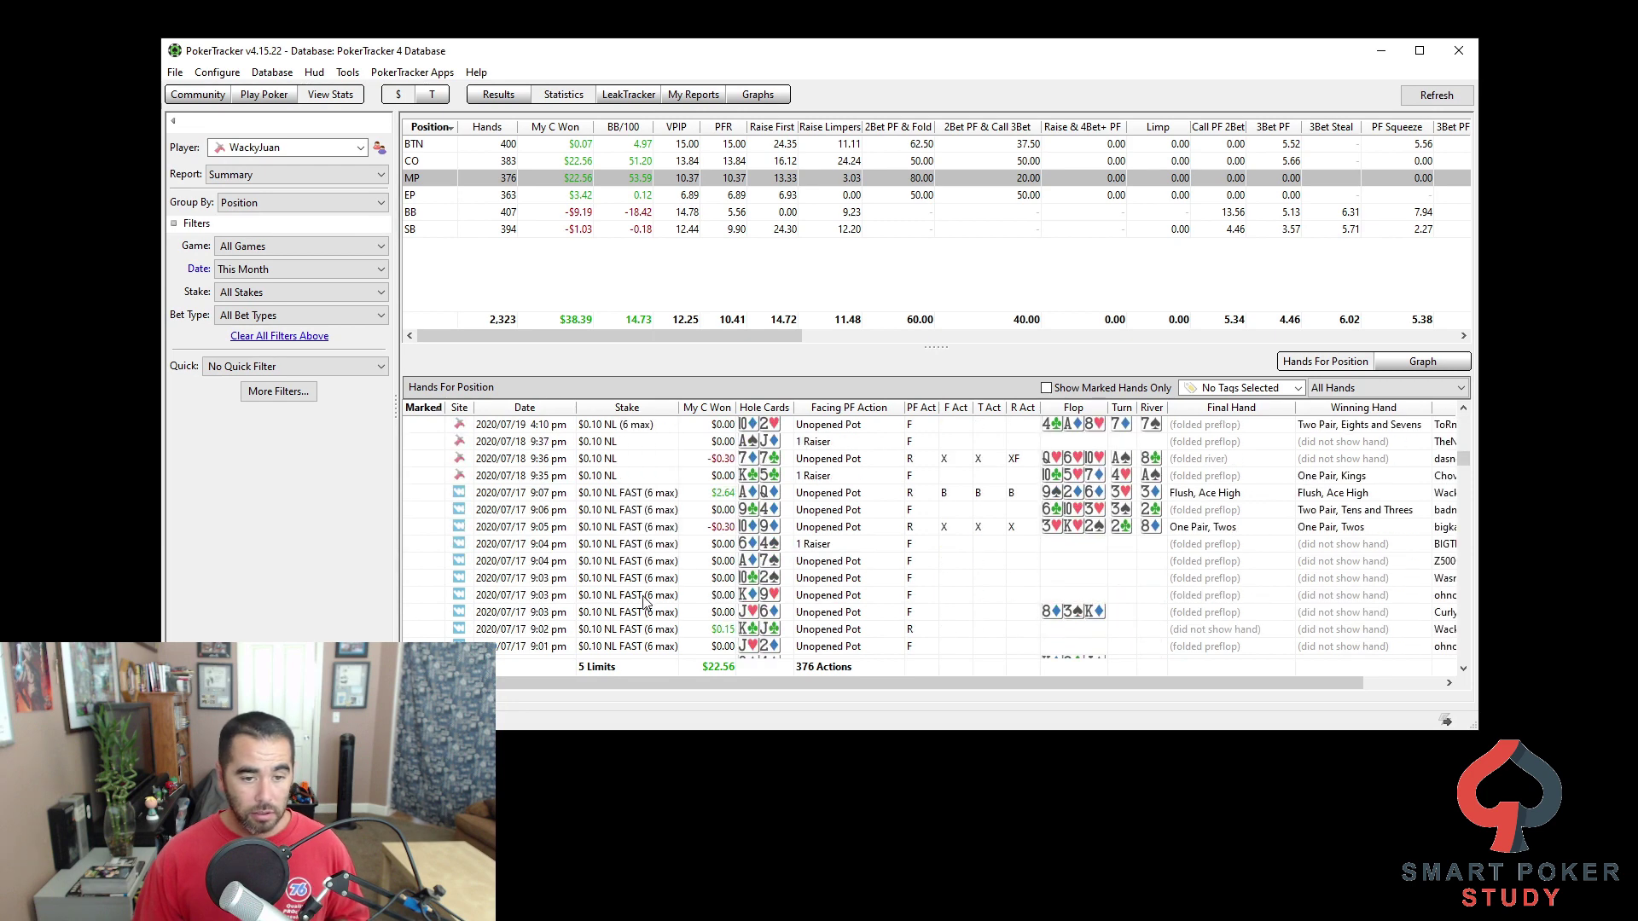
scroll(644, 601, "down", 10)
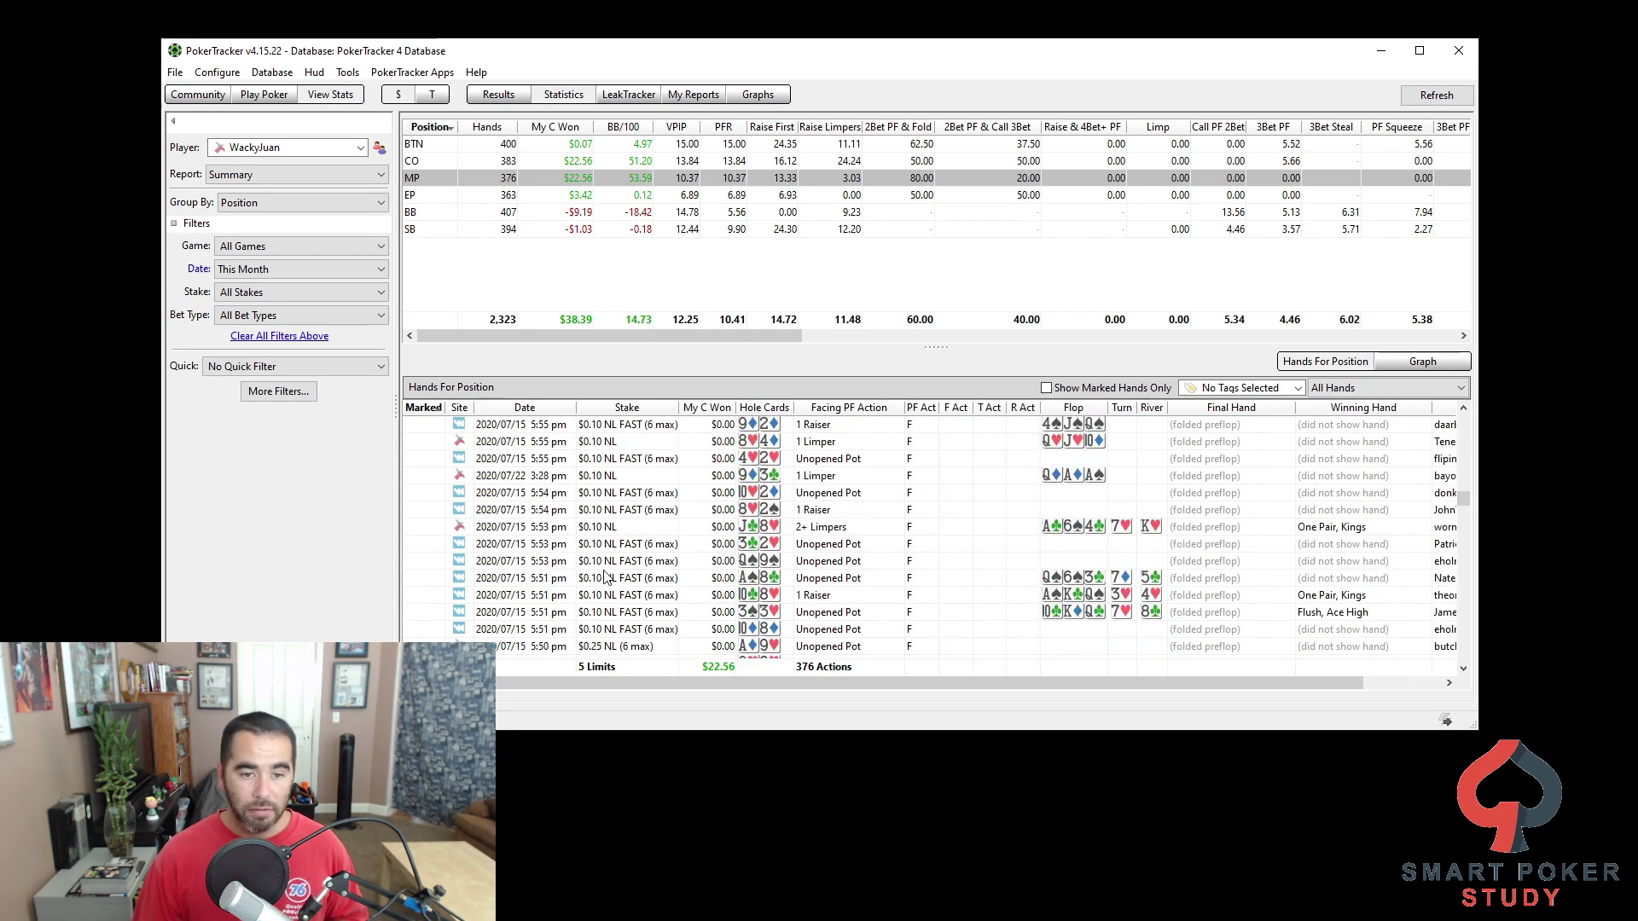
left_click(602, 476)
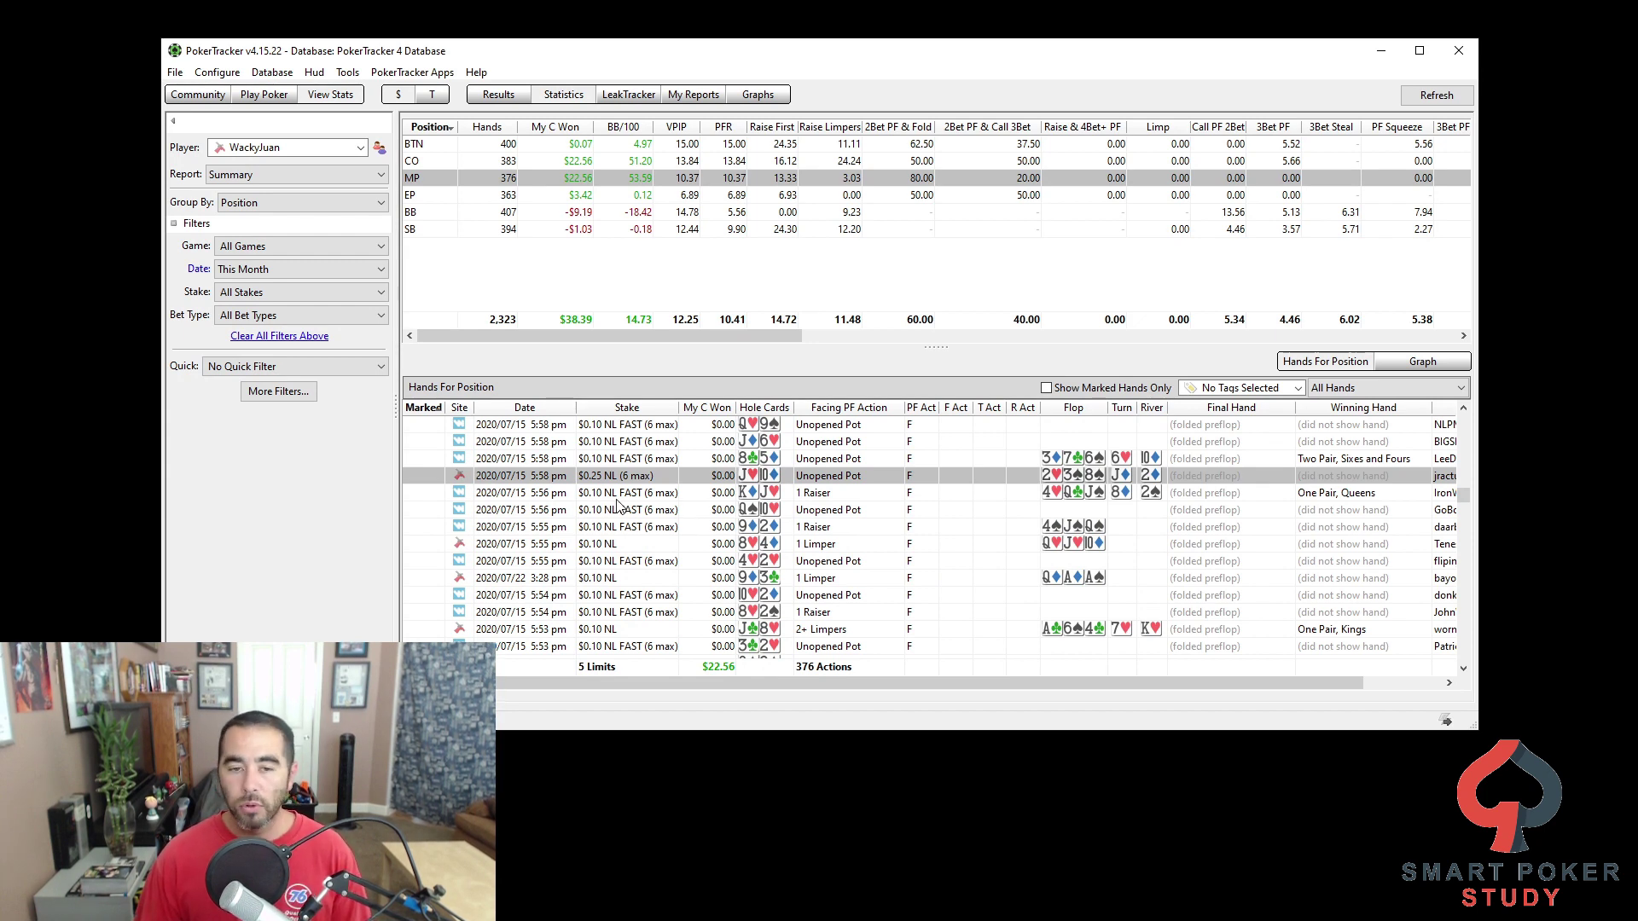
Sort by My C Won with losses first, then replay the $4.26-losing 2020/07/06 4:21 pm KK hand.
left_click(719, 409)
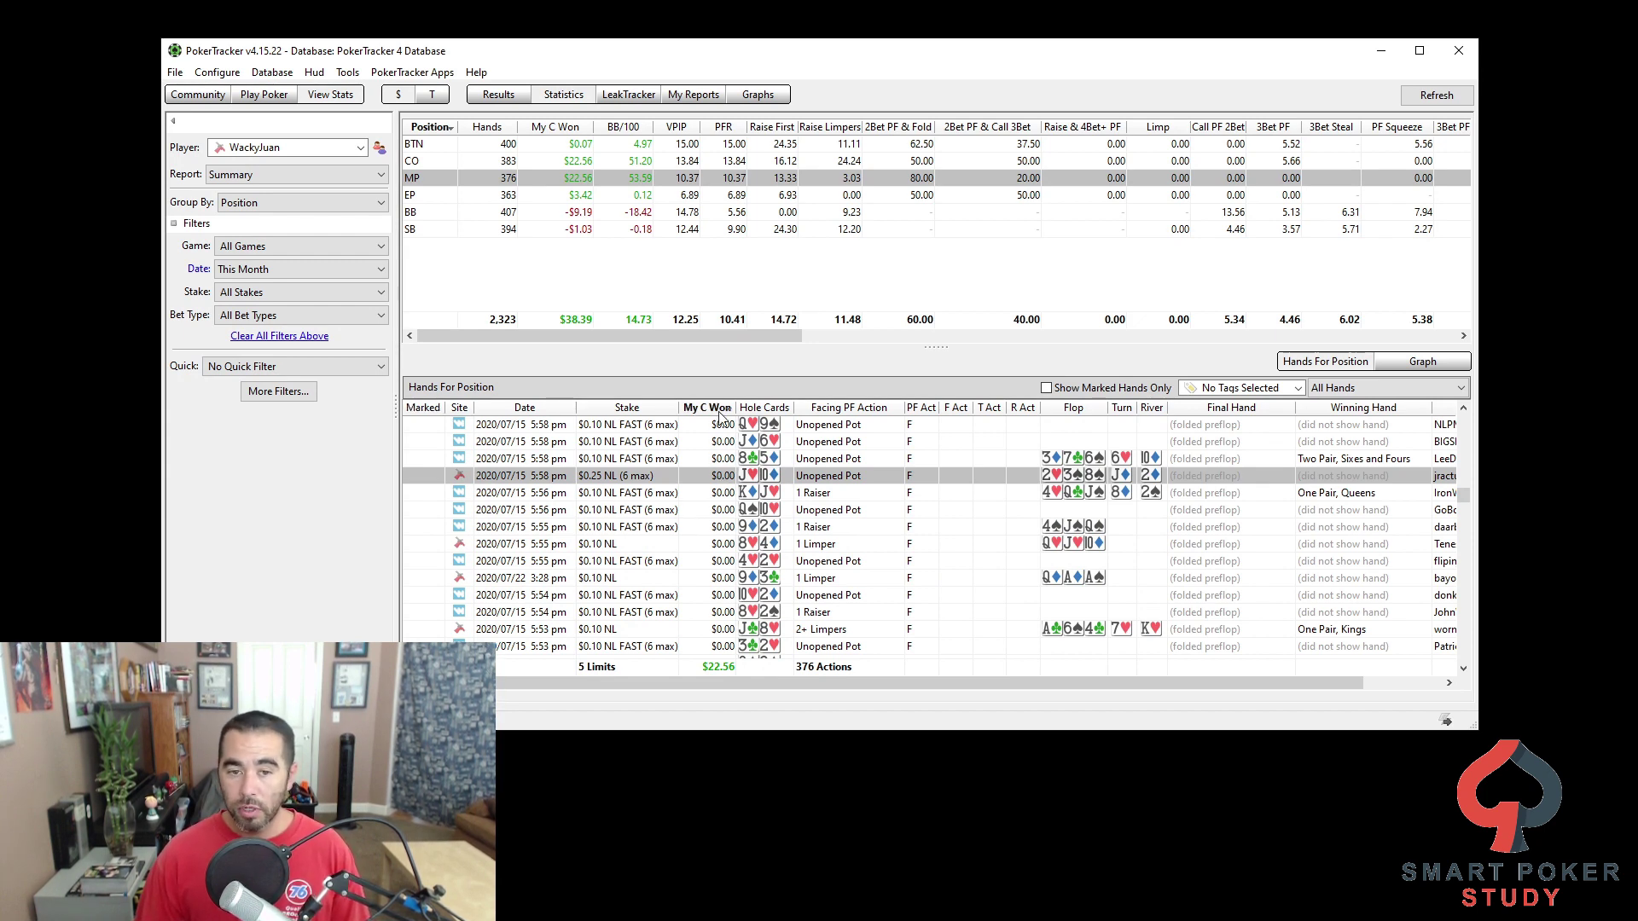
left_click_drag(1459, 501, 1460, 420)
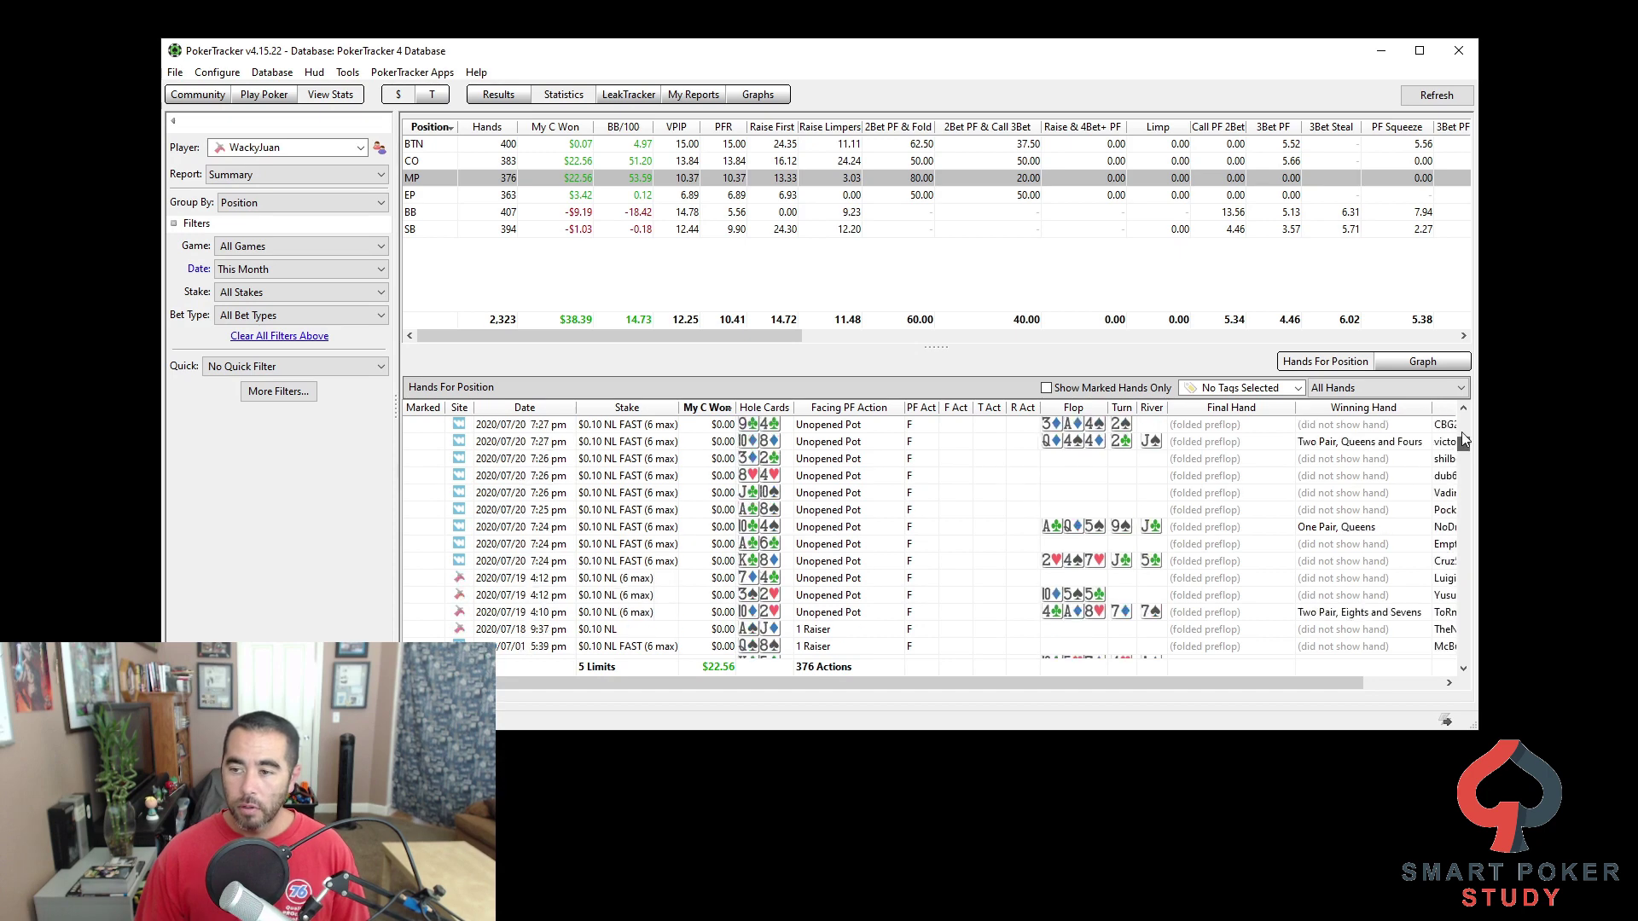
left_click(719, 413)
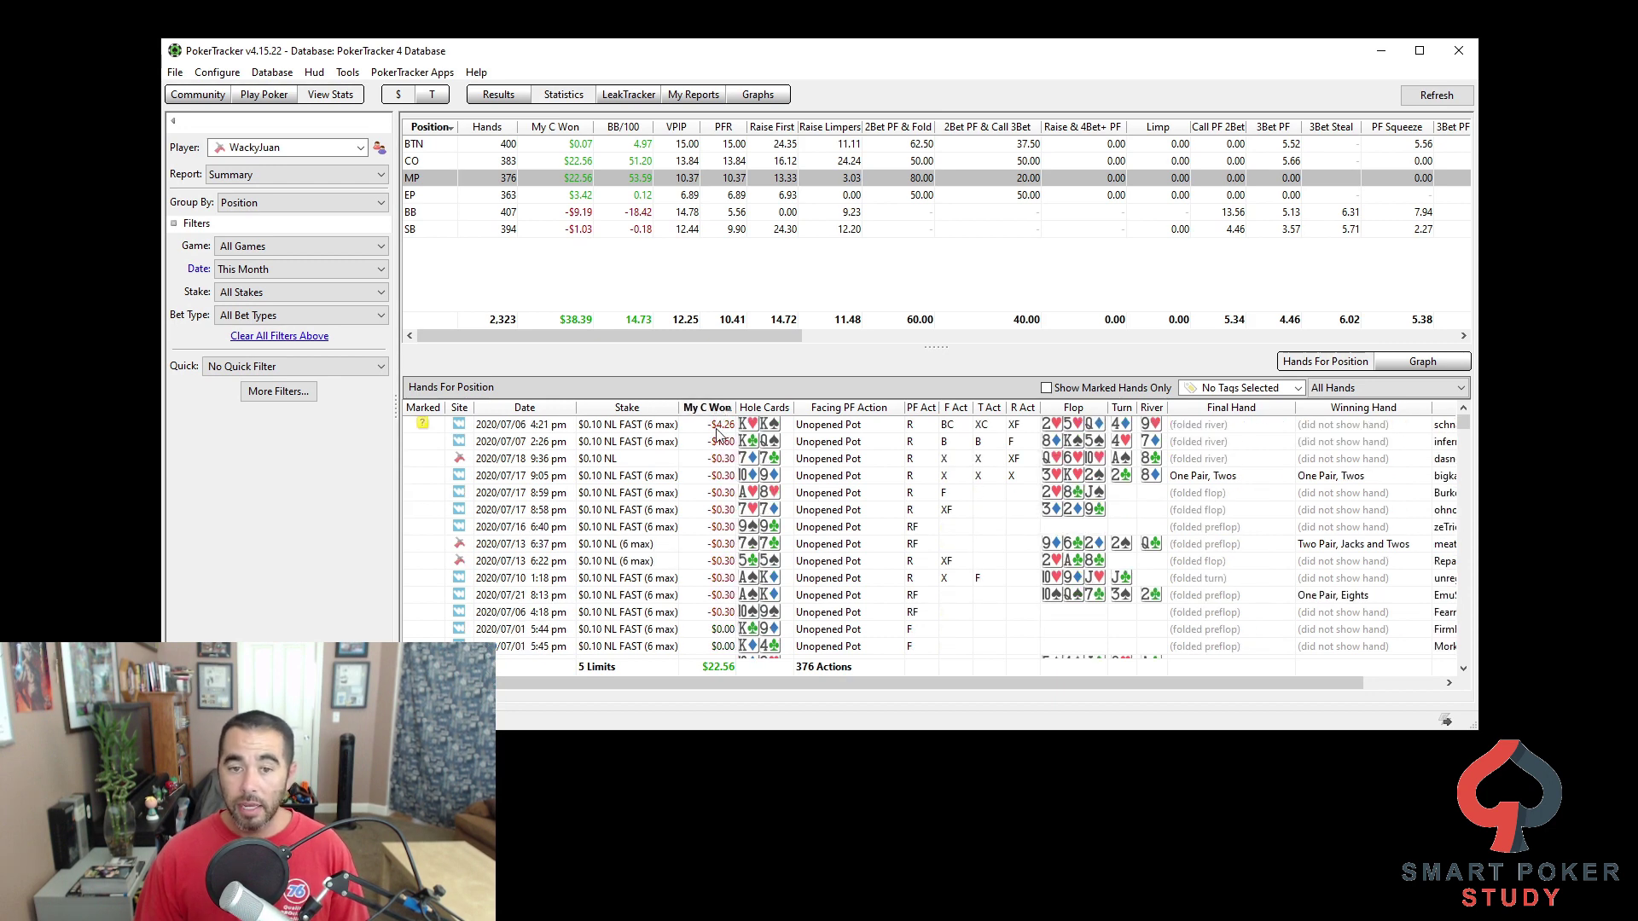
left_click(717, 429)
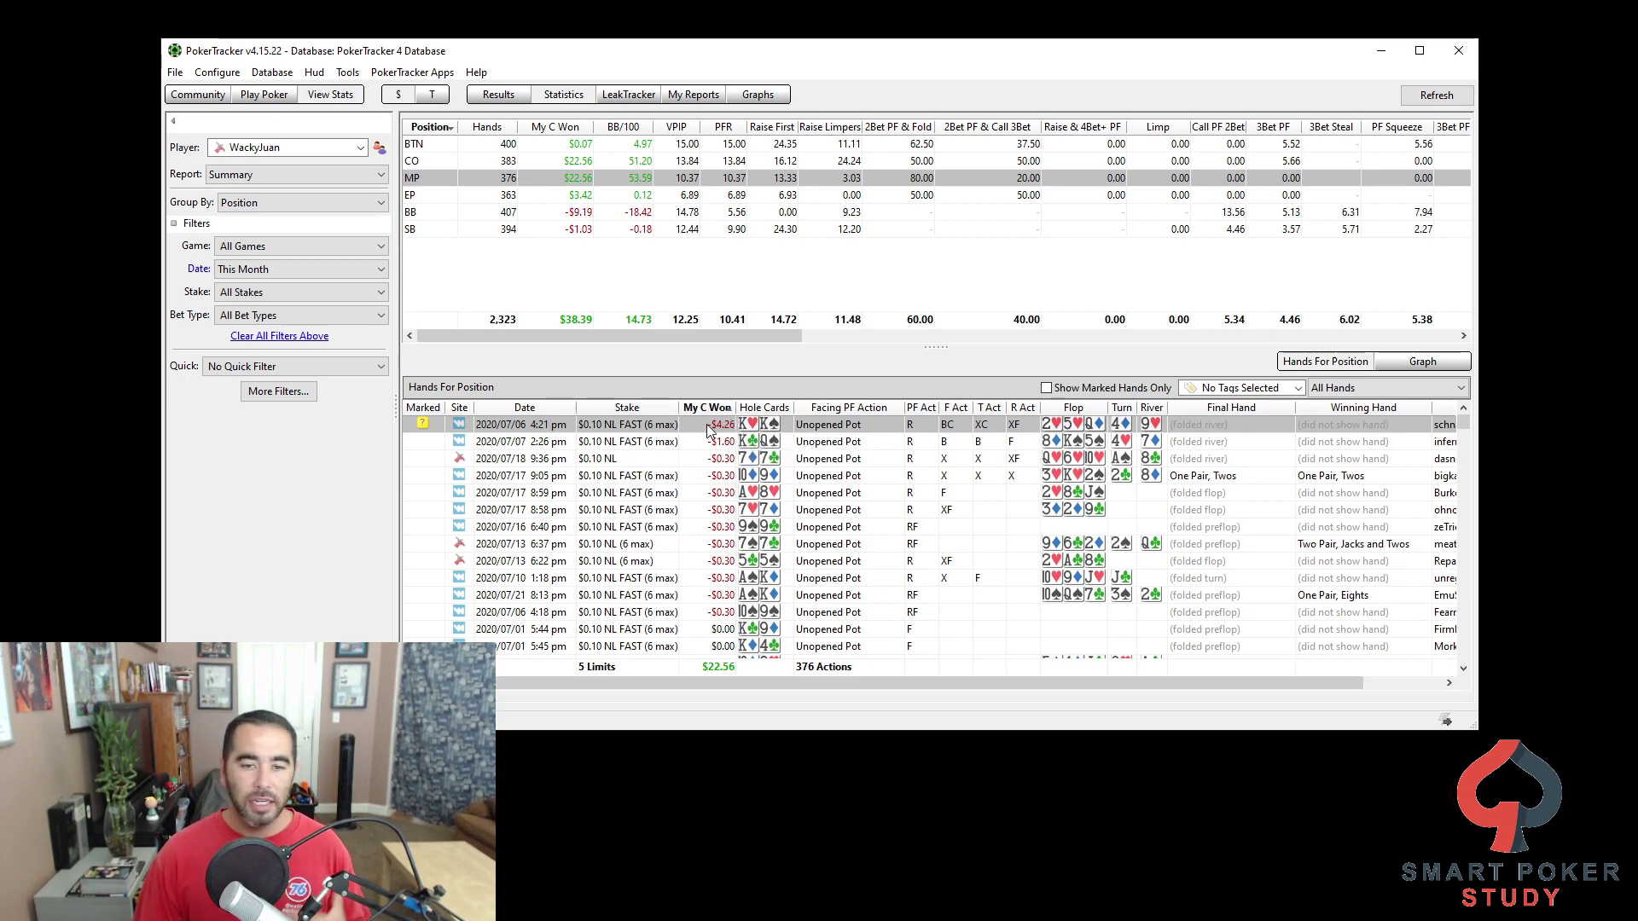
double_click(750, 425)
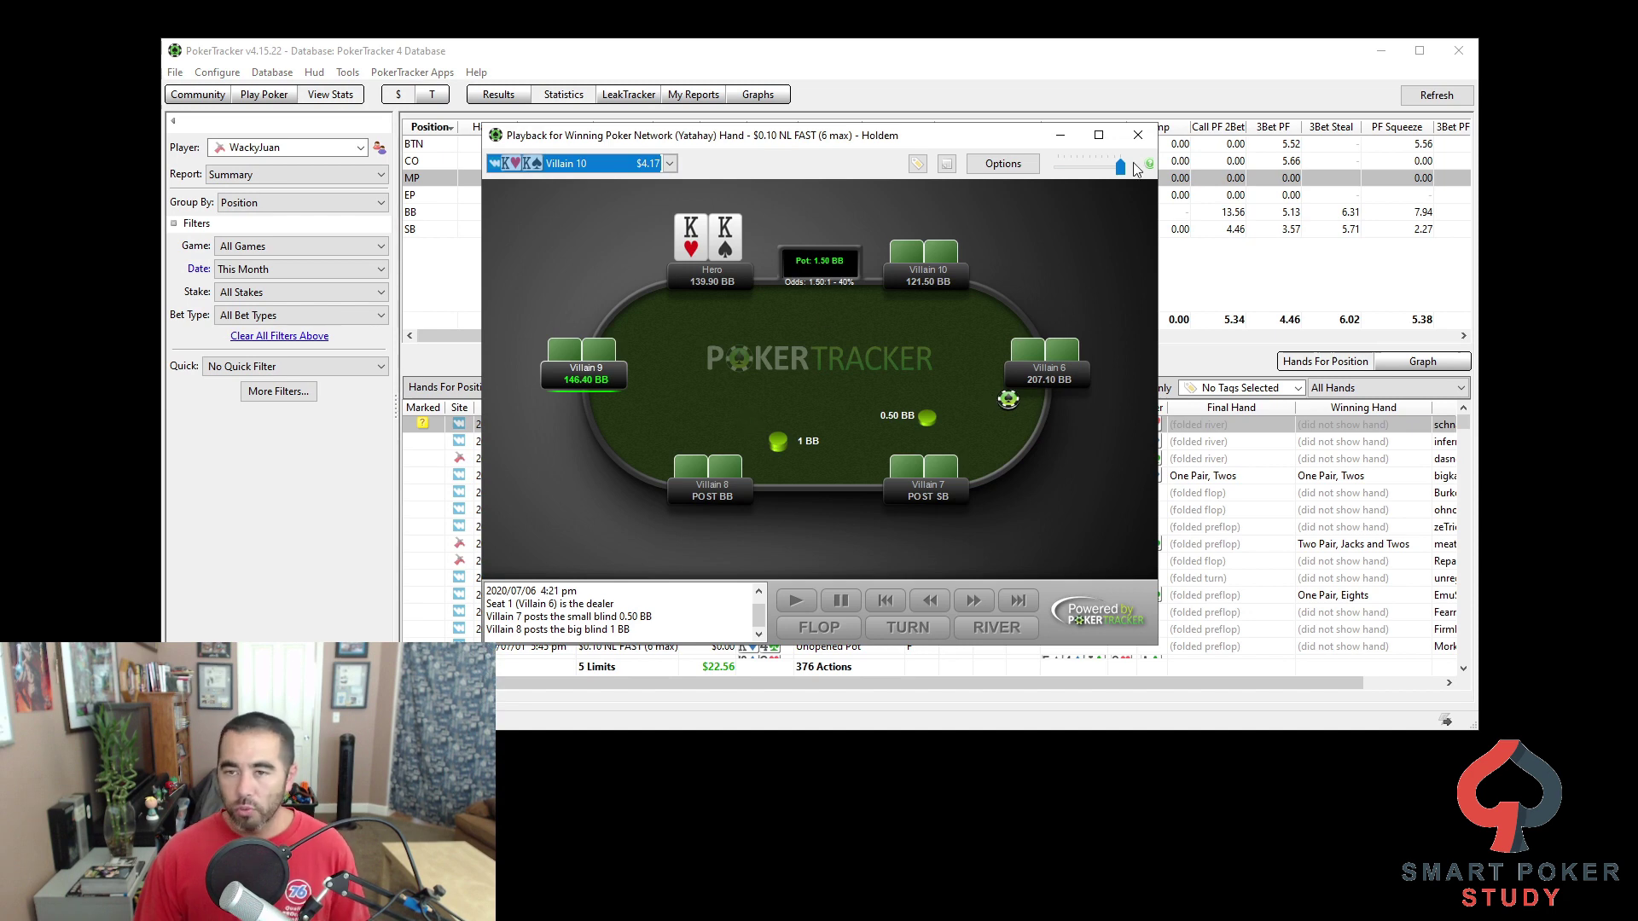
left_click(1137, 135)
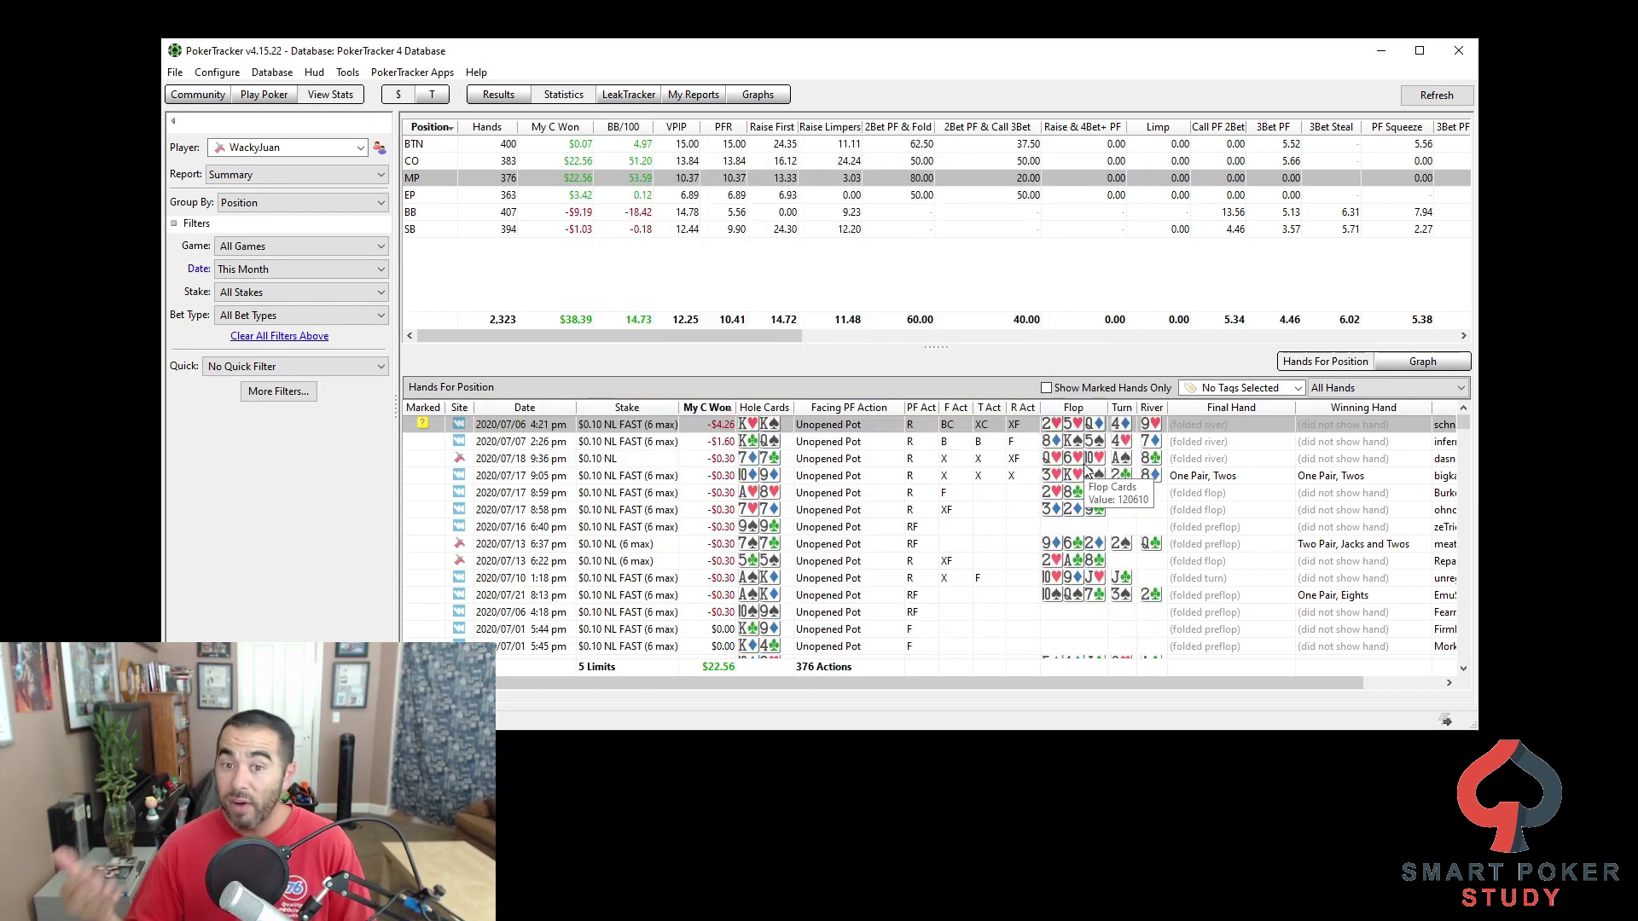
Sort by Facing PF Action and select the top 3Bet Cold 2020/07/13 6:43 pm hand.
left_click(843, 413)
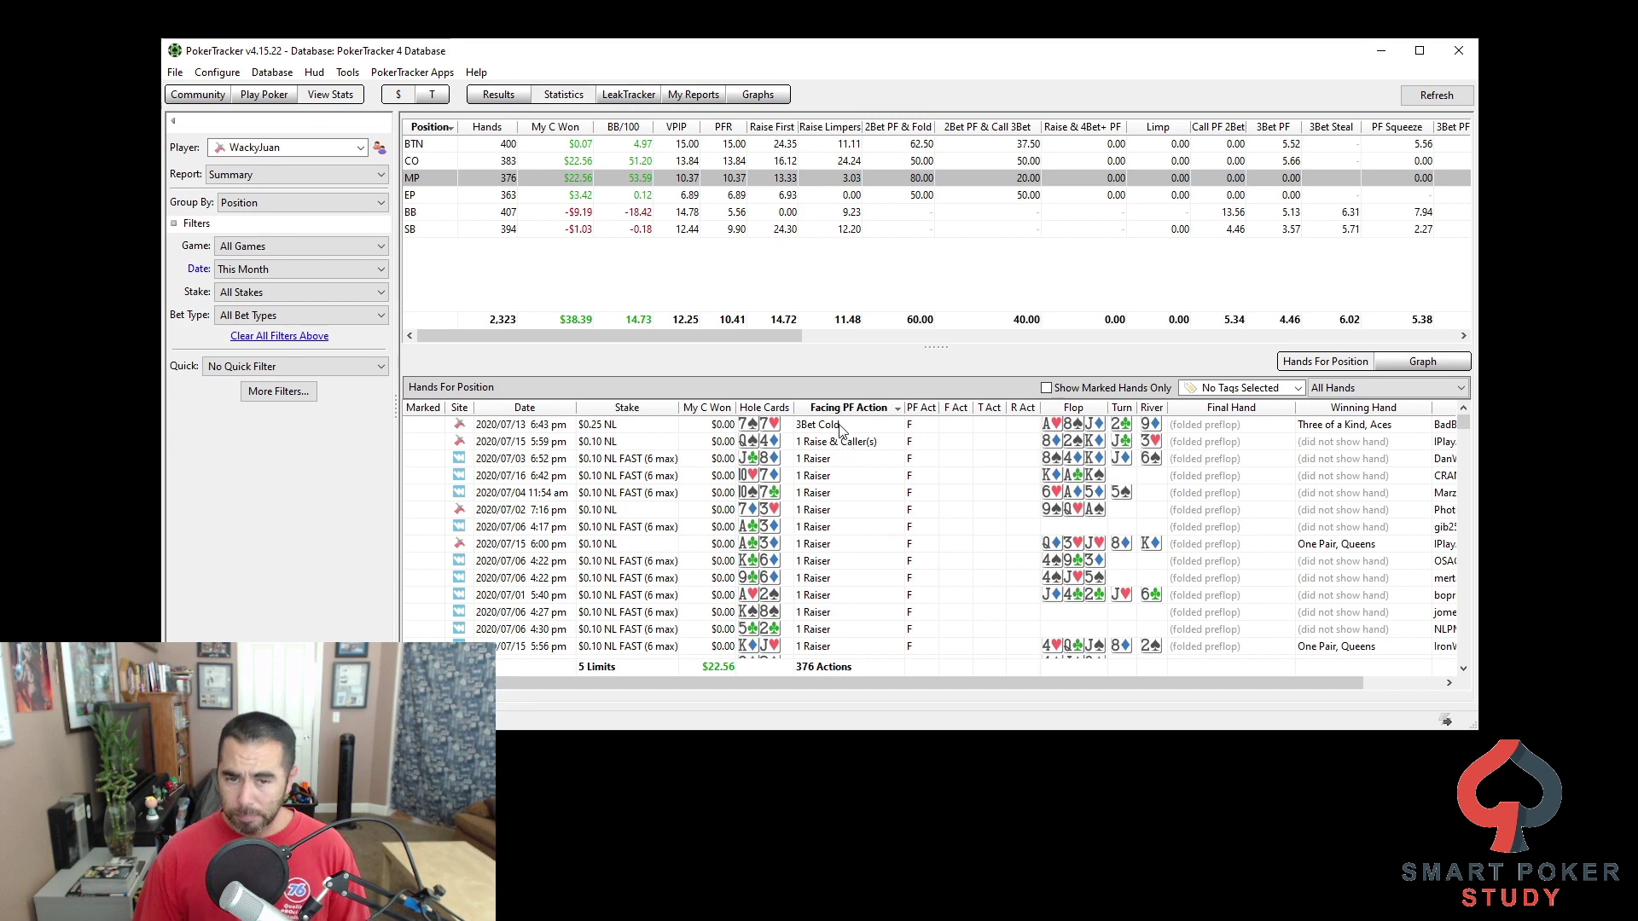
left_click(839, 427)
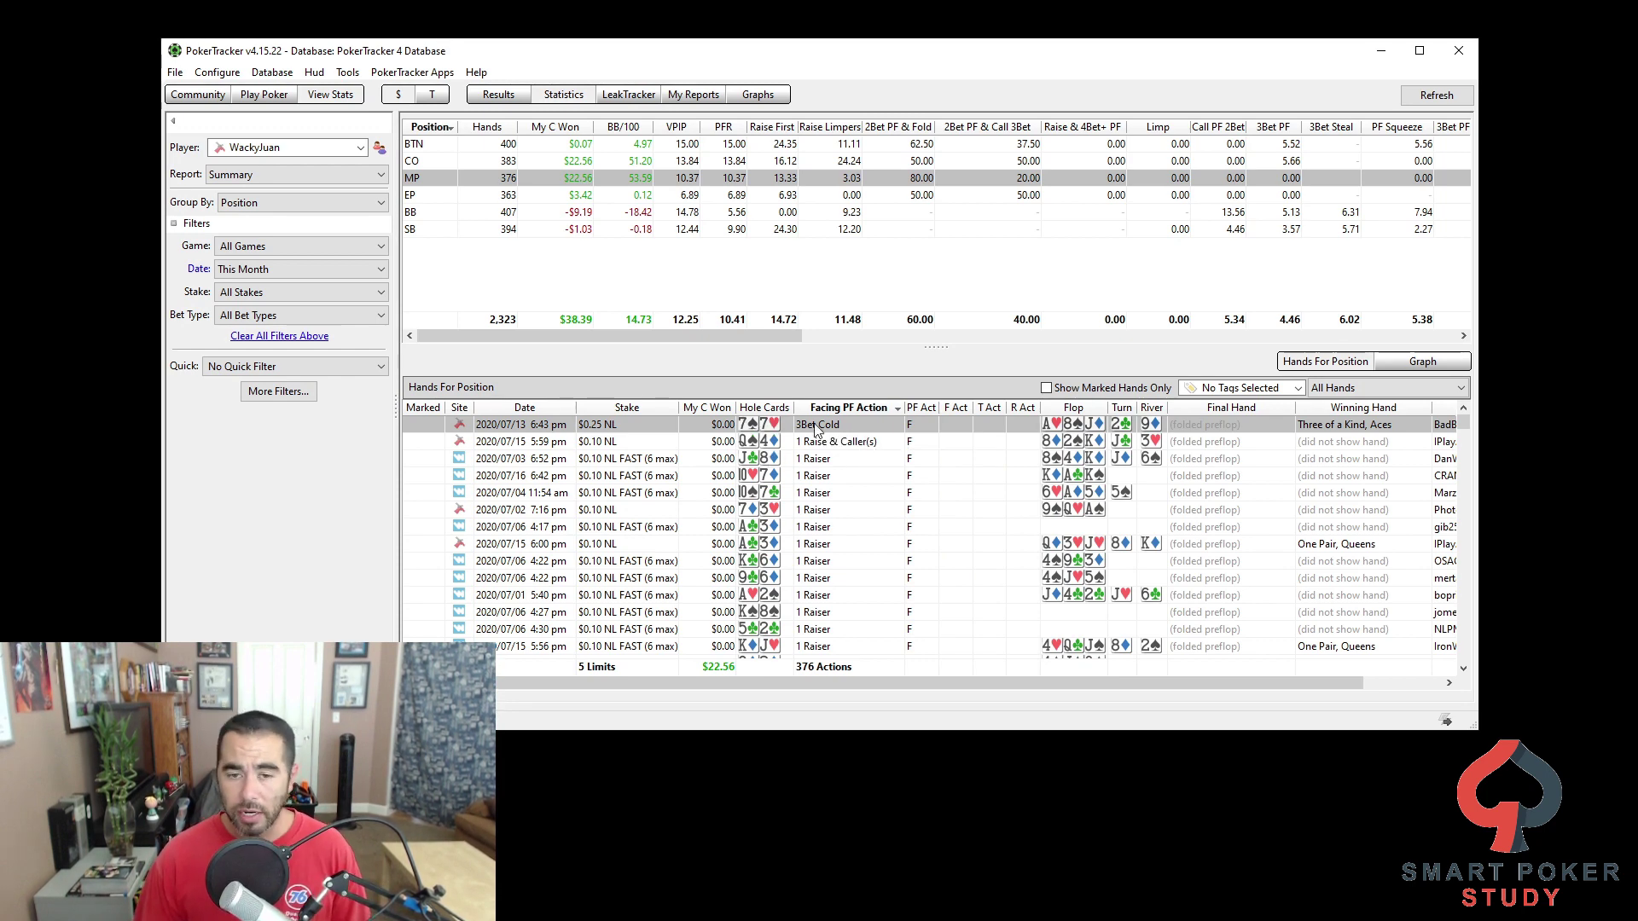
double_click(841, 423)
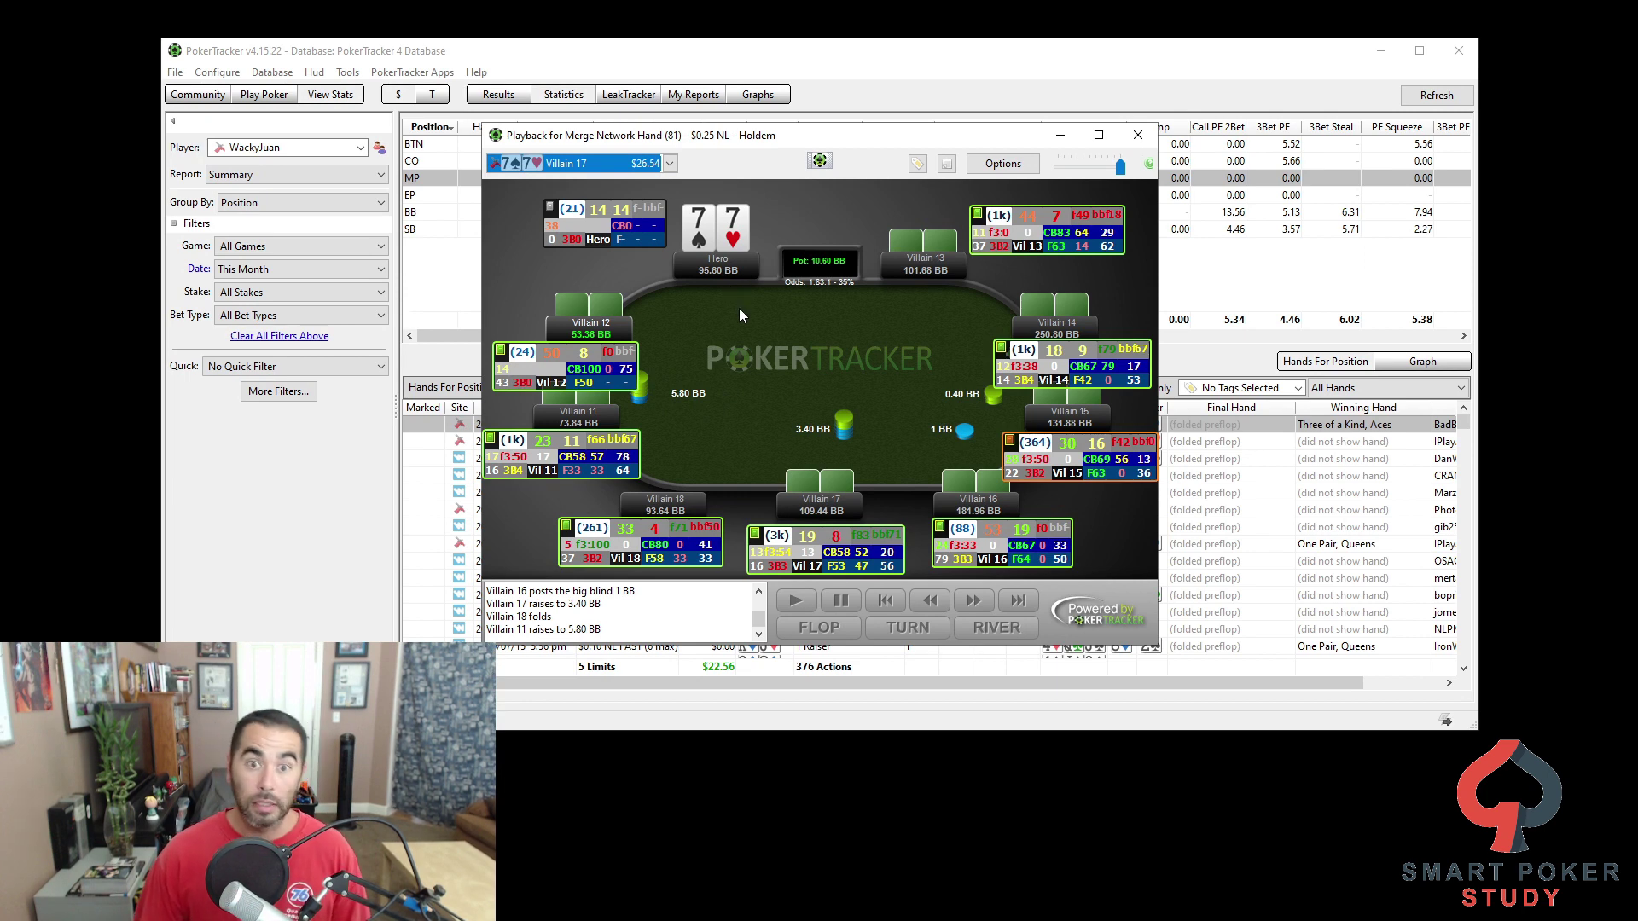
left_click(1138, 135)
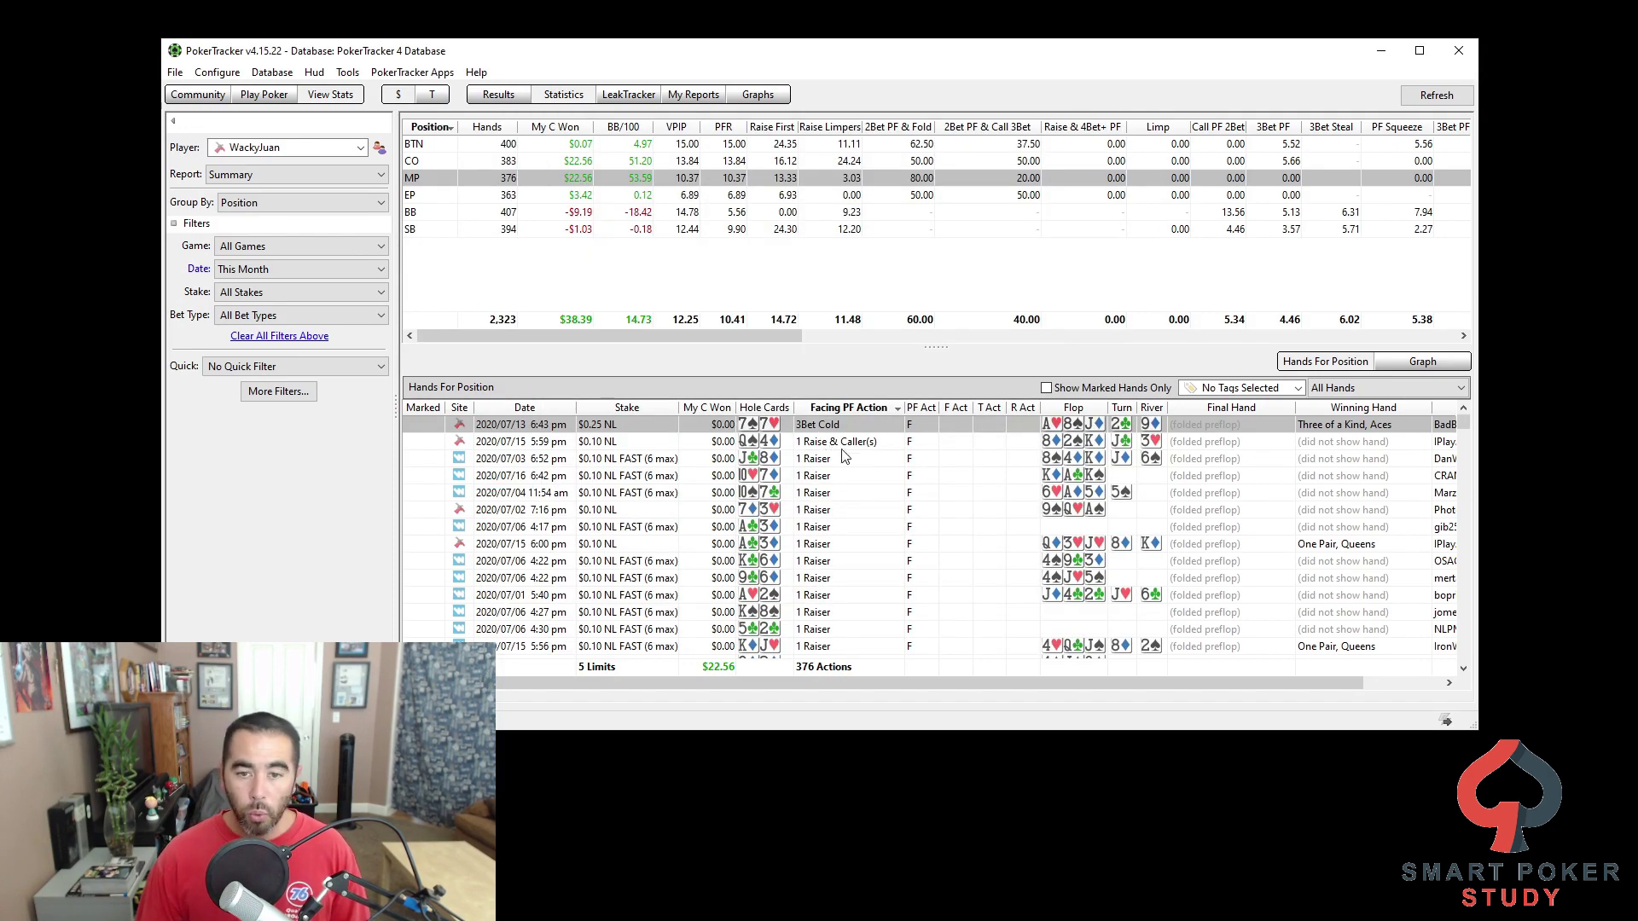
scroll(836, 509, "down", 15)
scroll(836, 508, "up", 5)
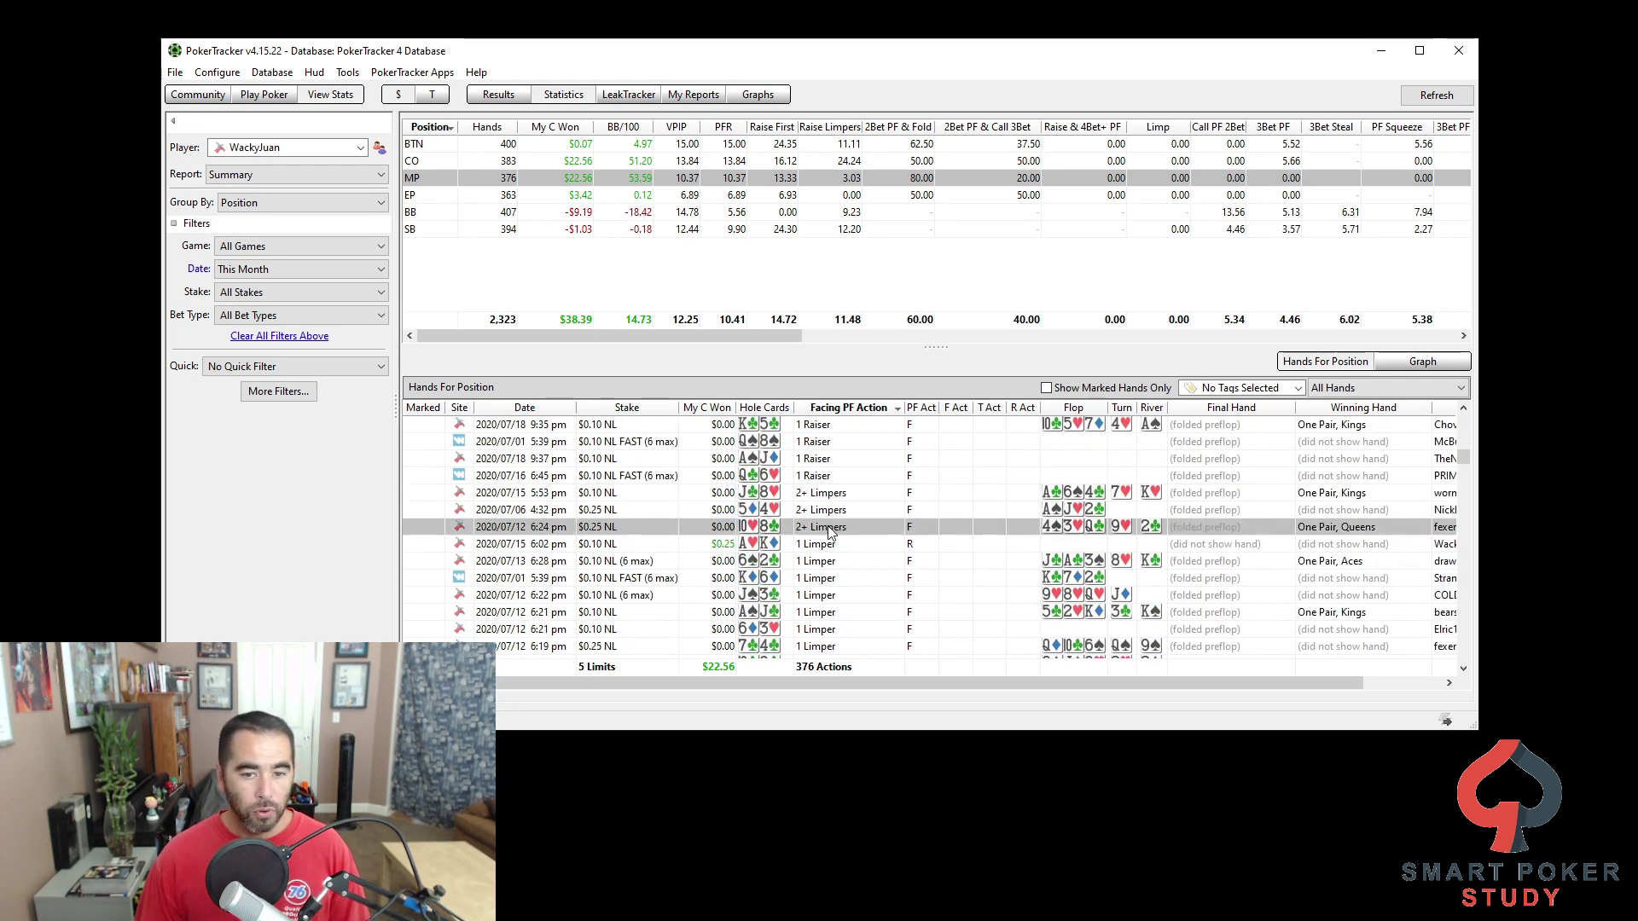
left_click(764, 526)
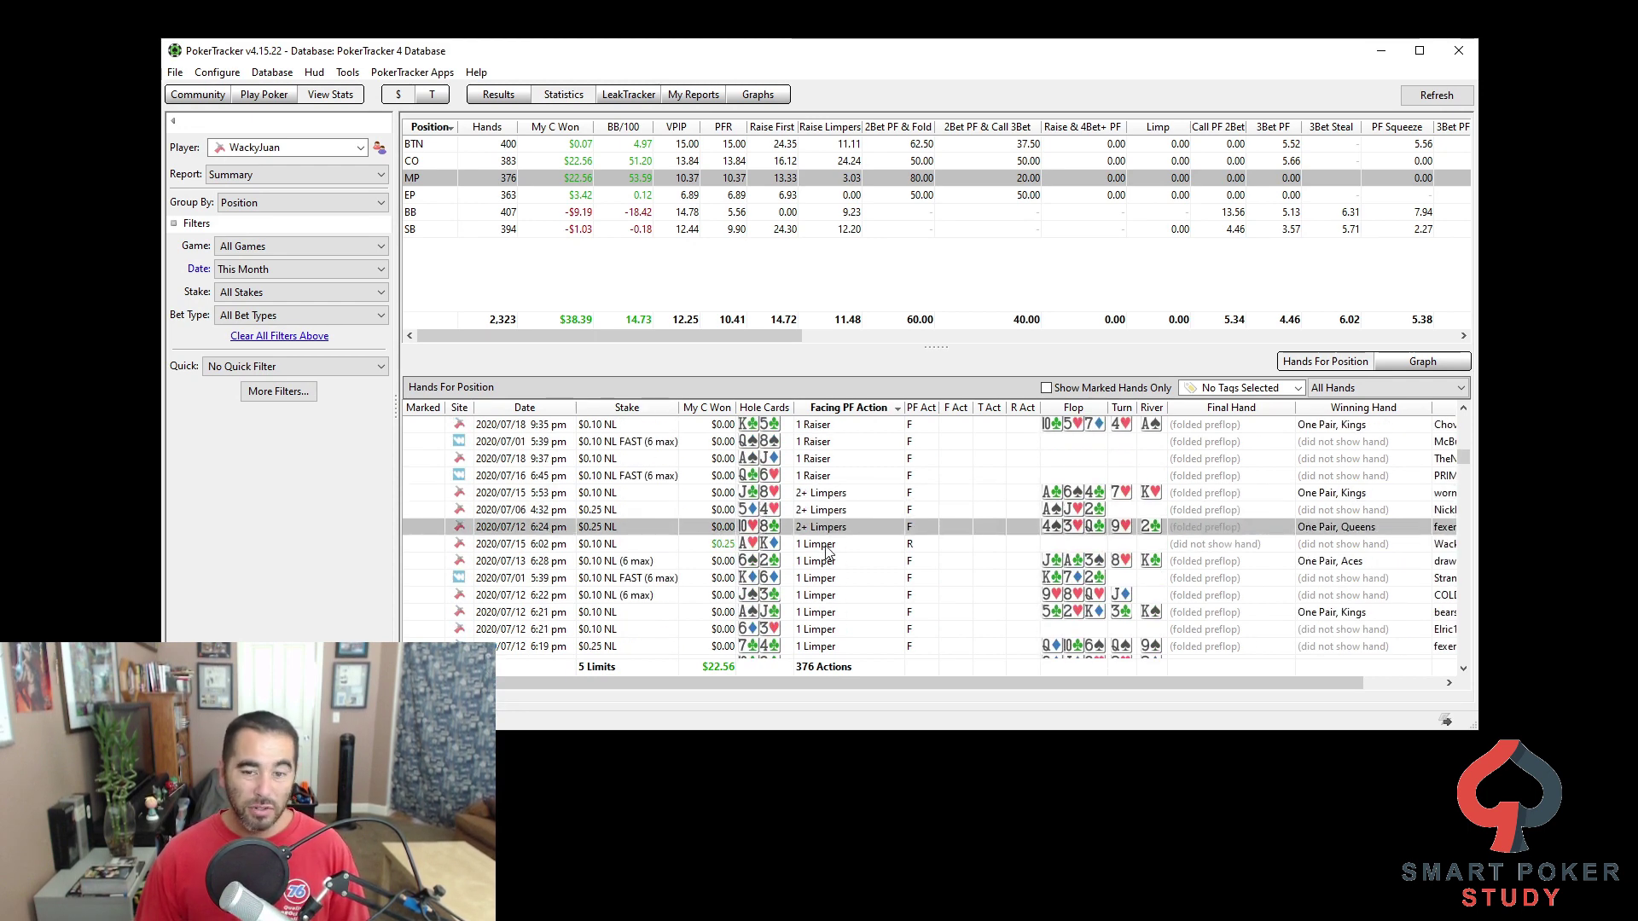
left_click(799, 545)
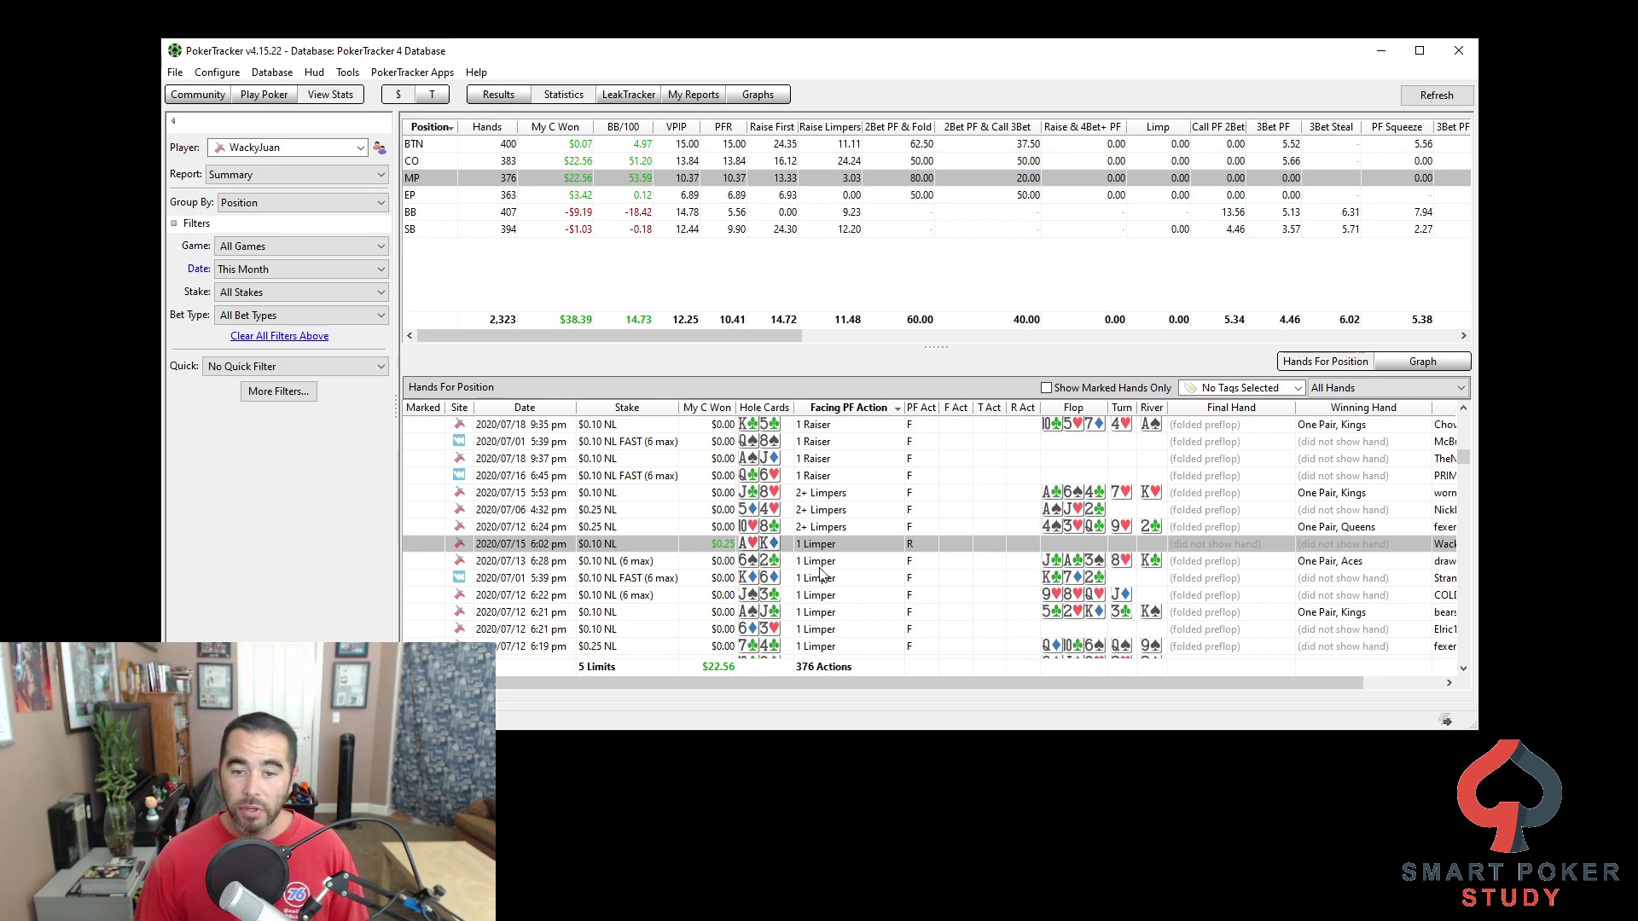
left_click(833, 559)
scroll(829, 603, "down", 3)
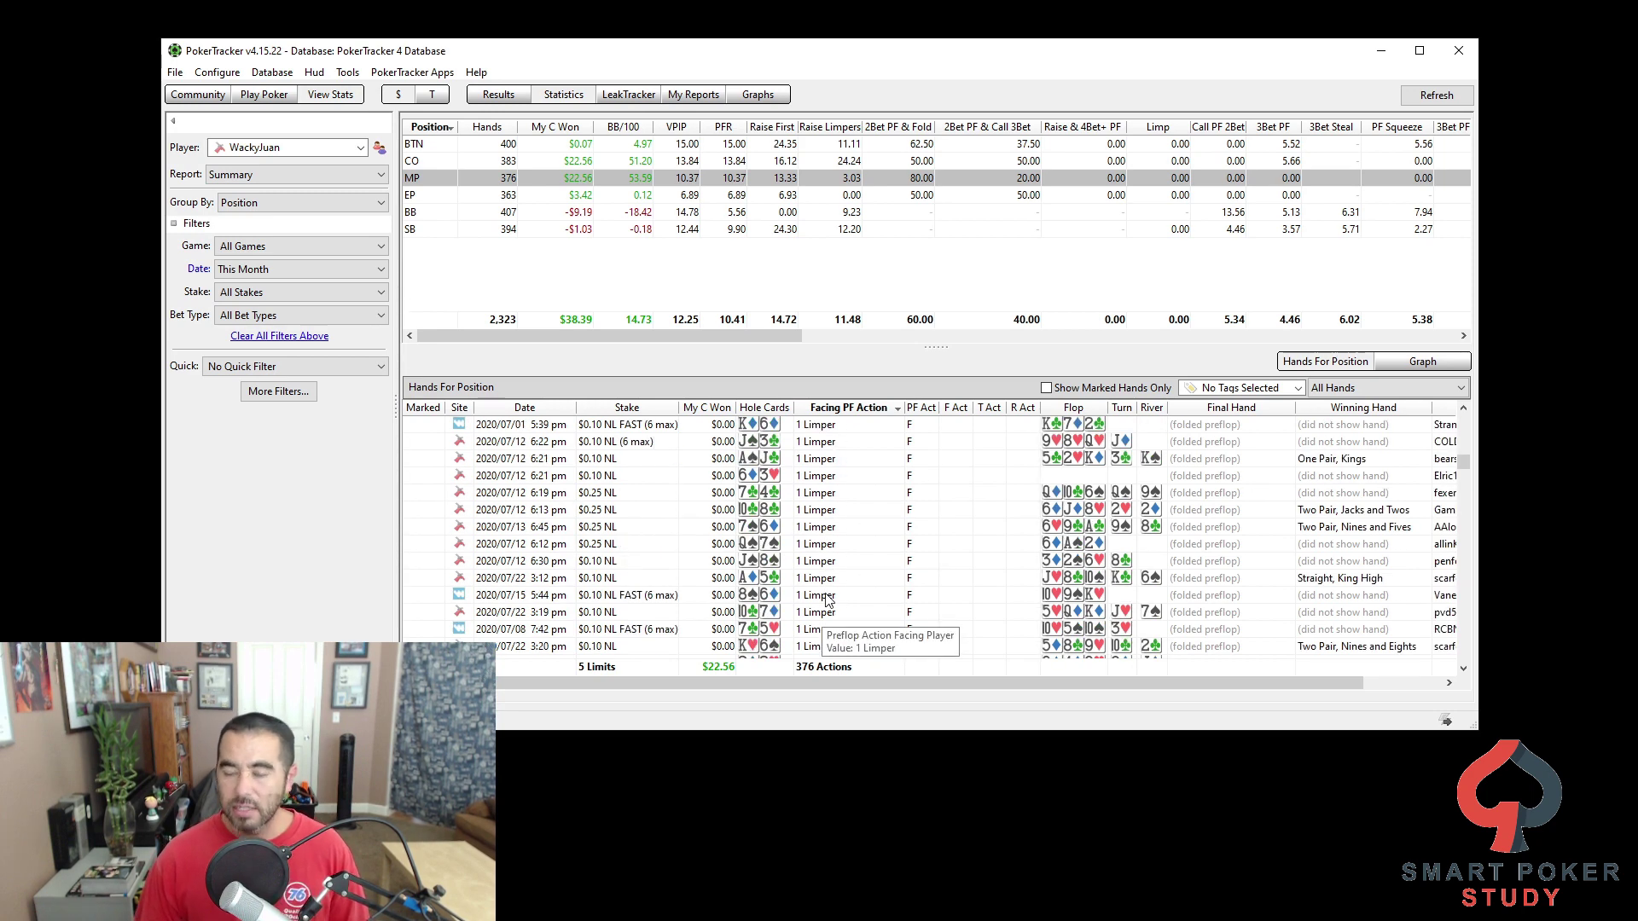
scroll(829, 602, "down", 10)
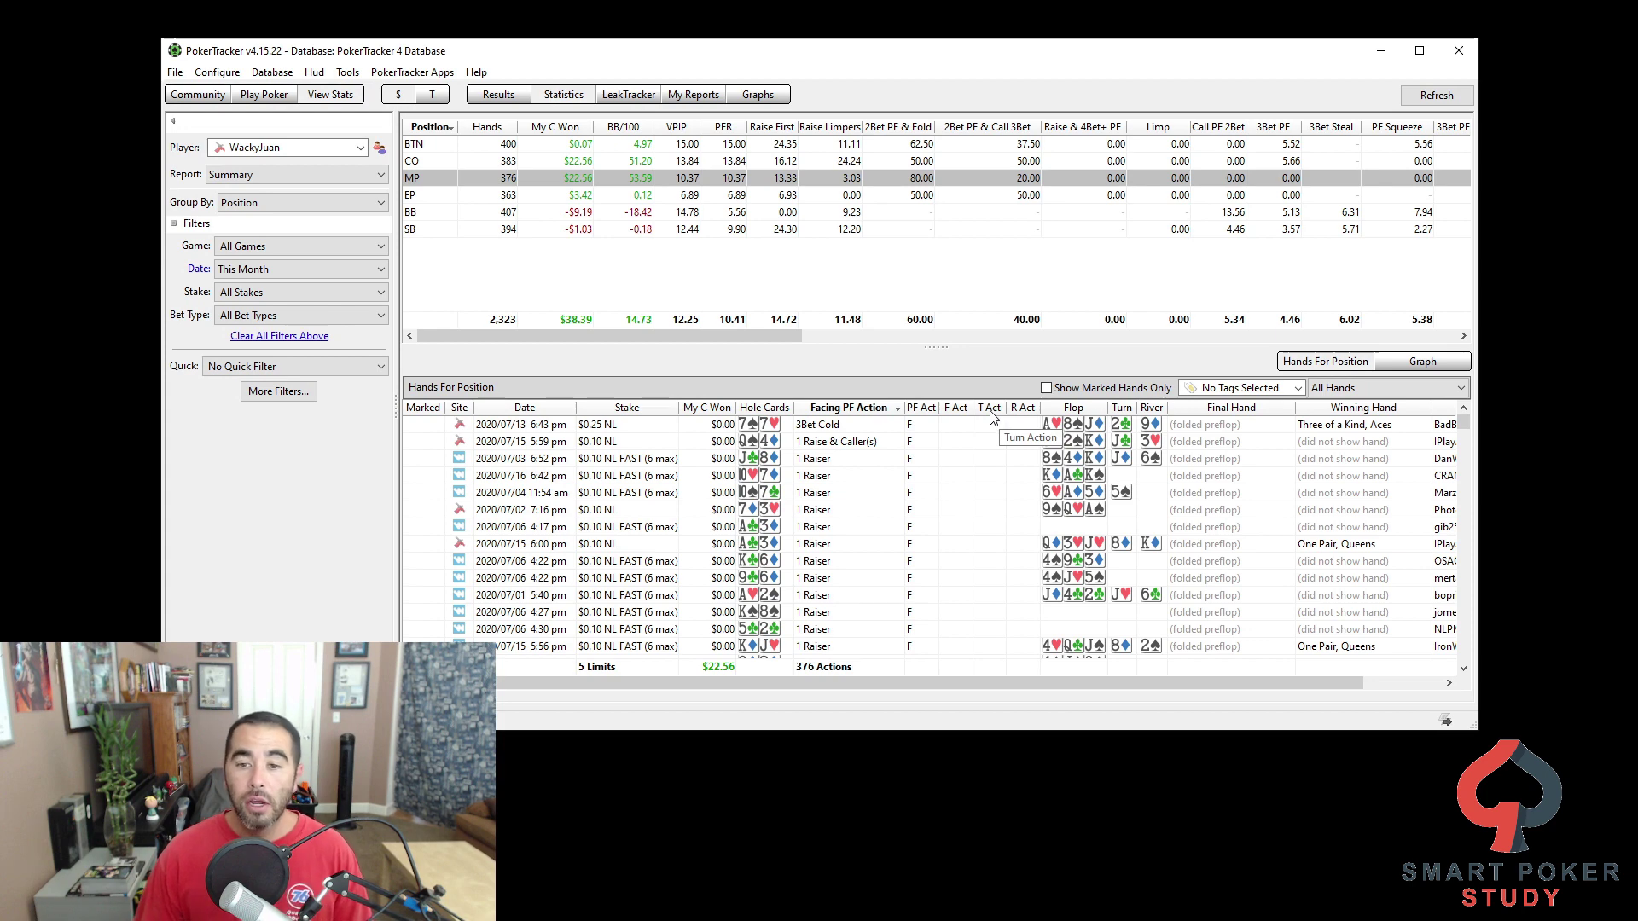
Sort by F Act, select the 2020/07/06 4:21 pm hand, then sort by T Act.
left_click(960, 411)
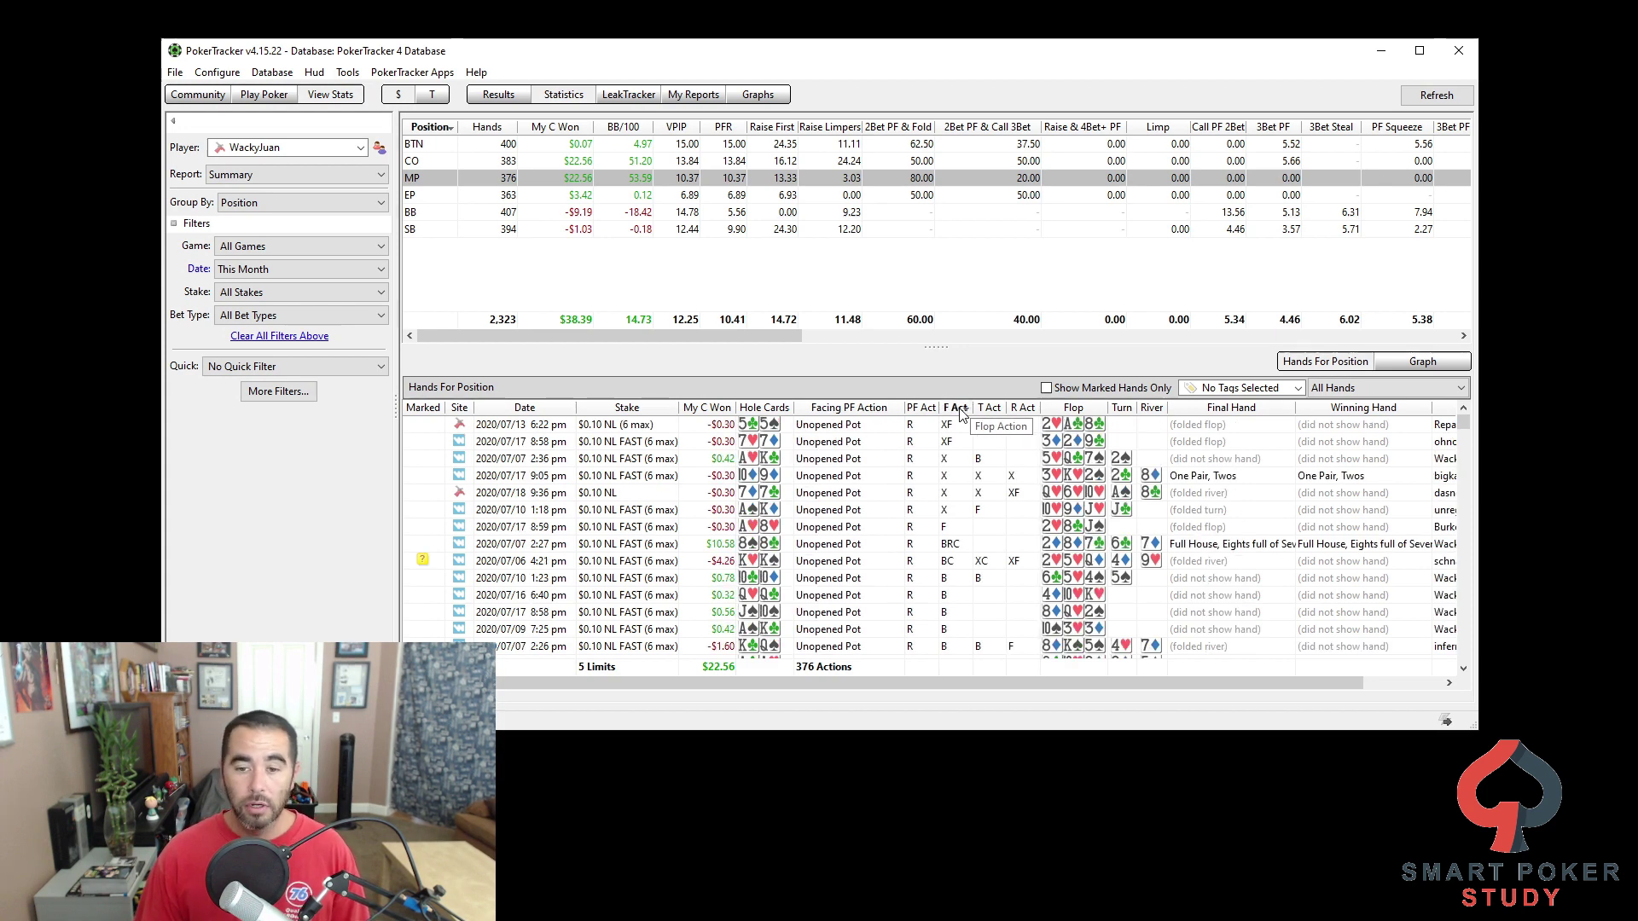
scroll(960, 576, "down", 4)
scroll(955, 568, "up", 2)
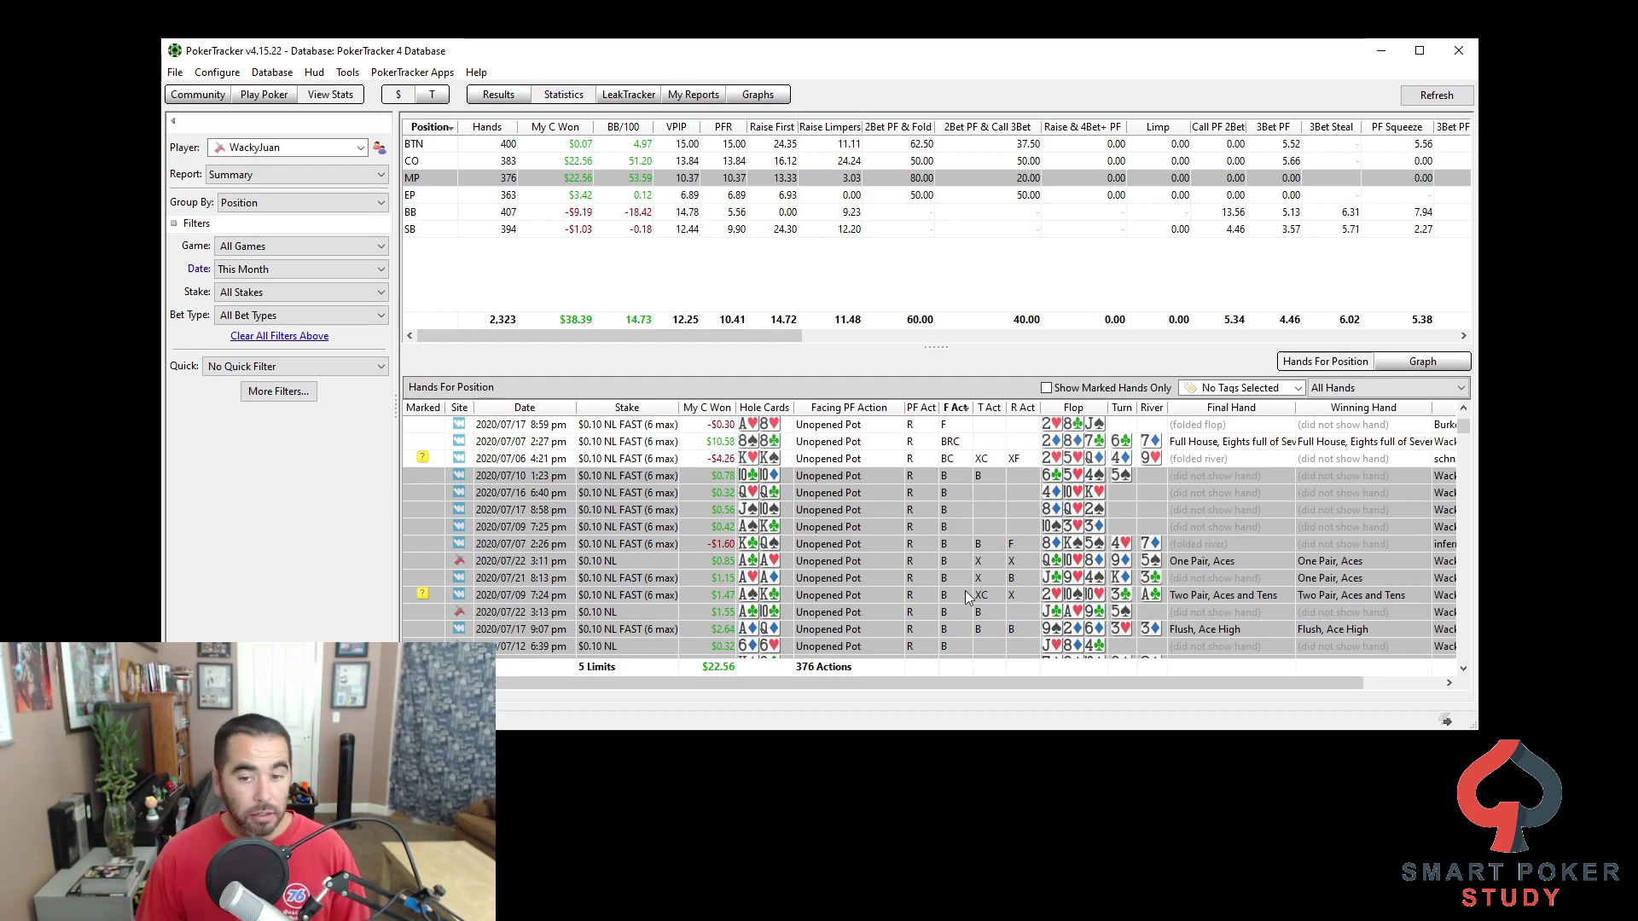
left_click(987, 461)
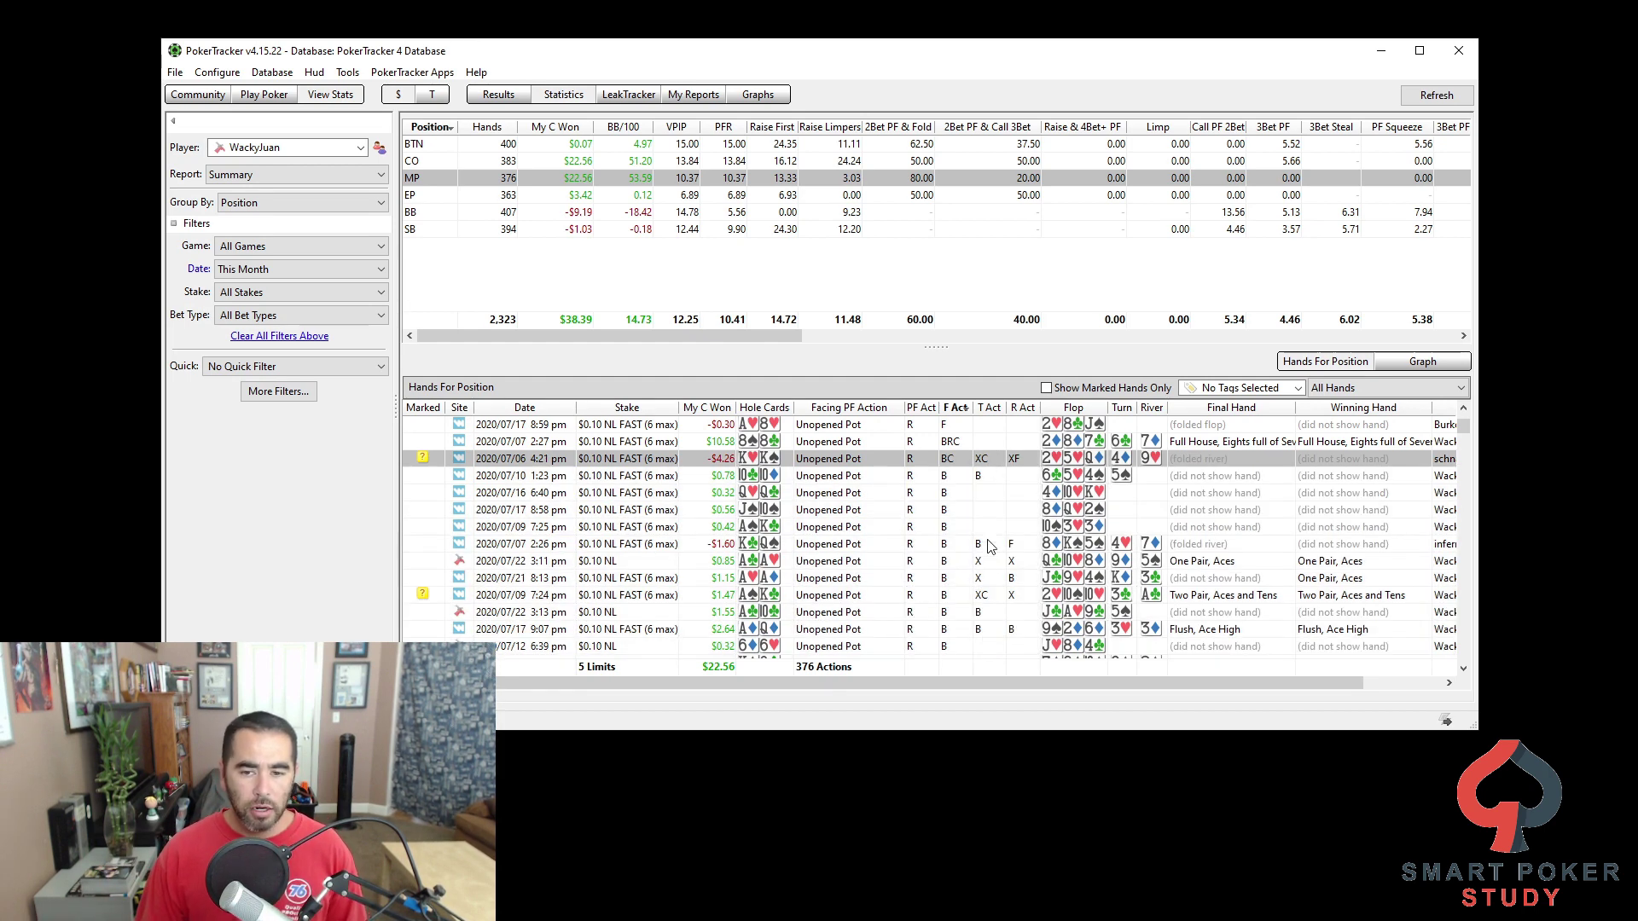
left_click(987, 409)
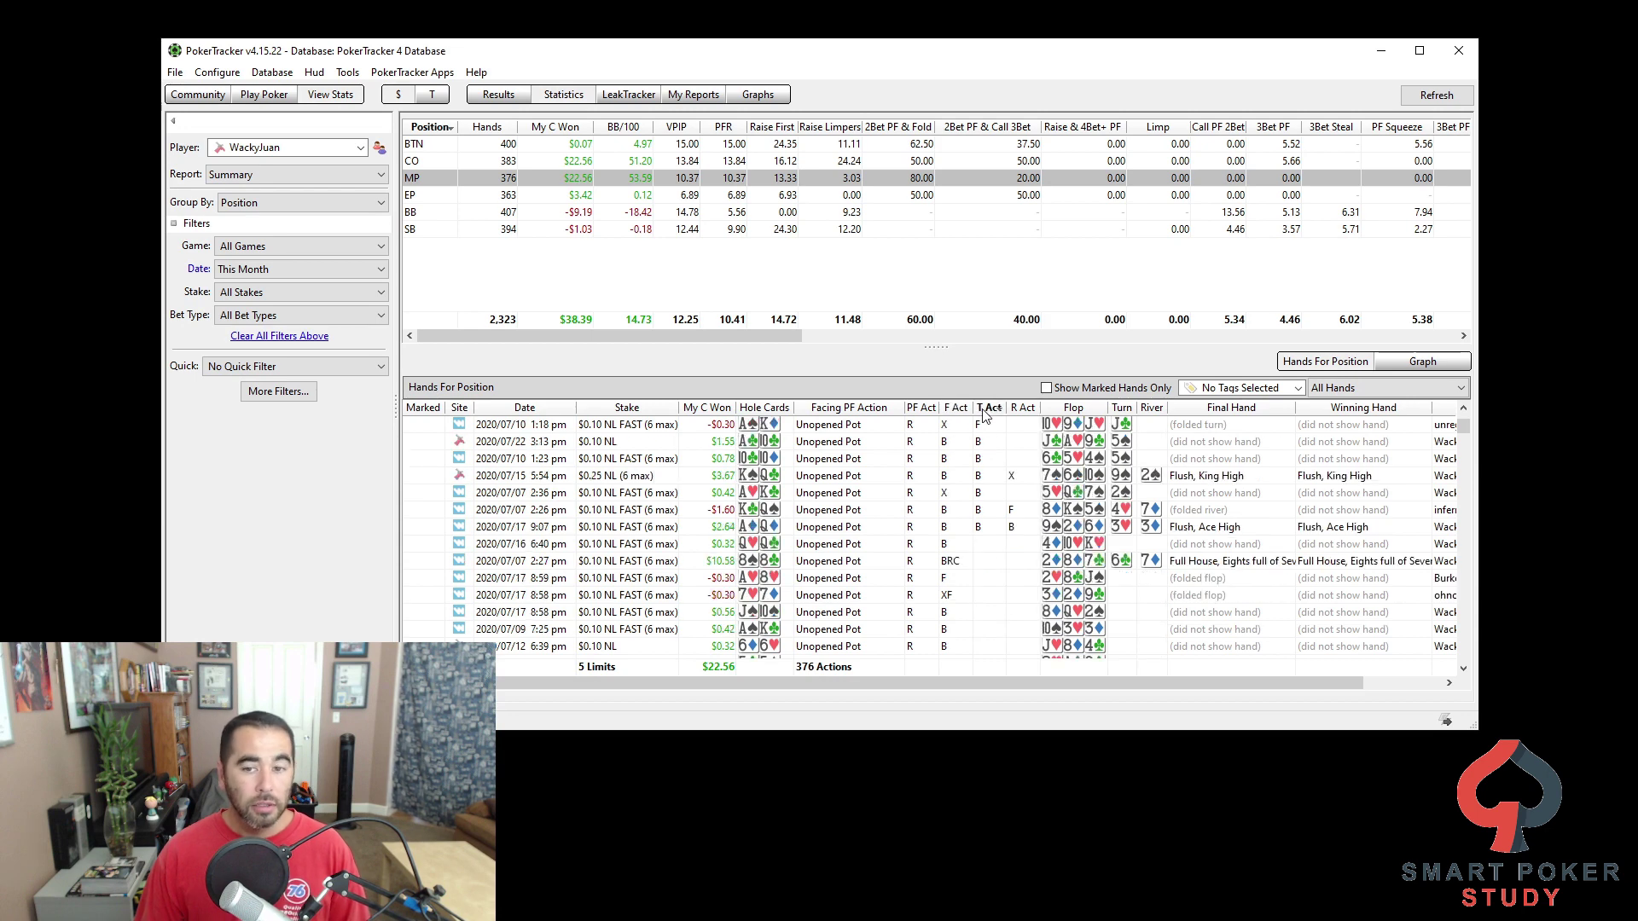
scroll(1009, 474, "up", 2)
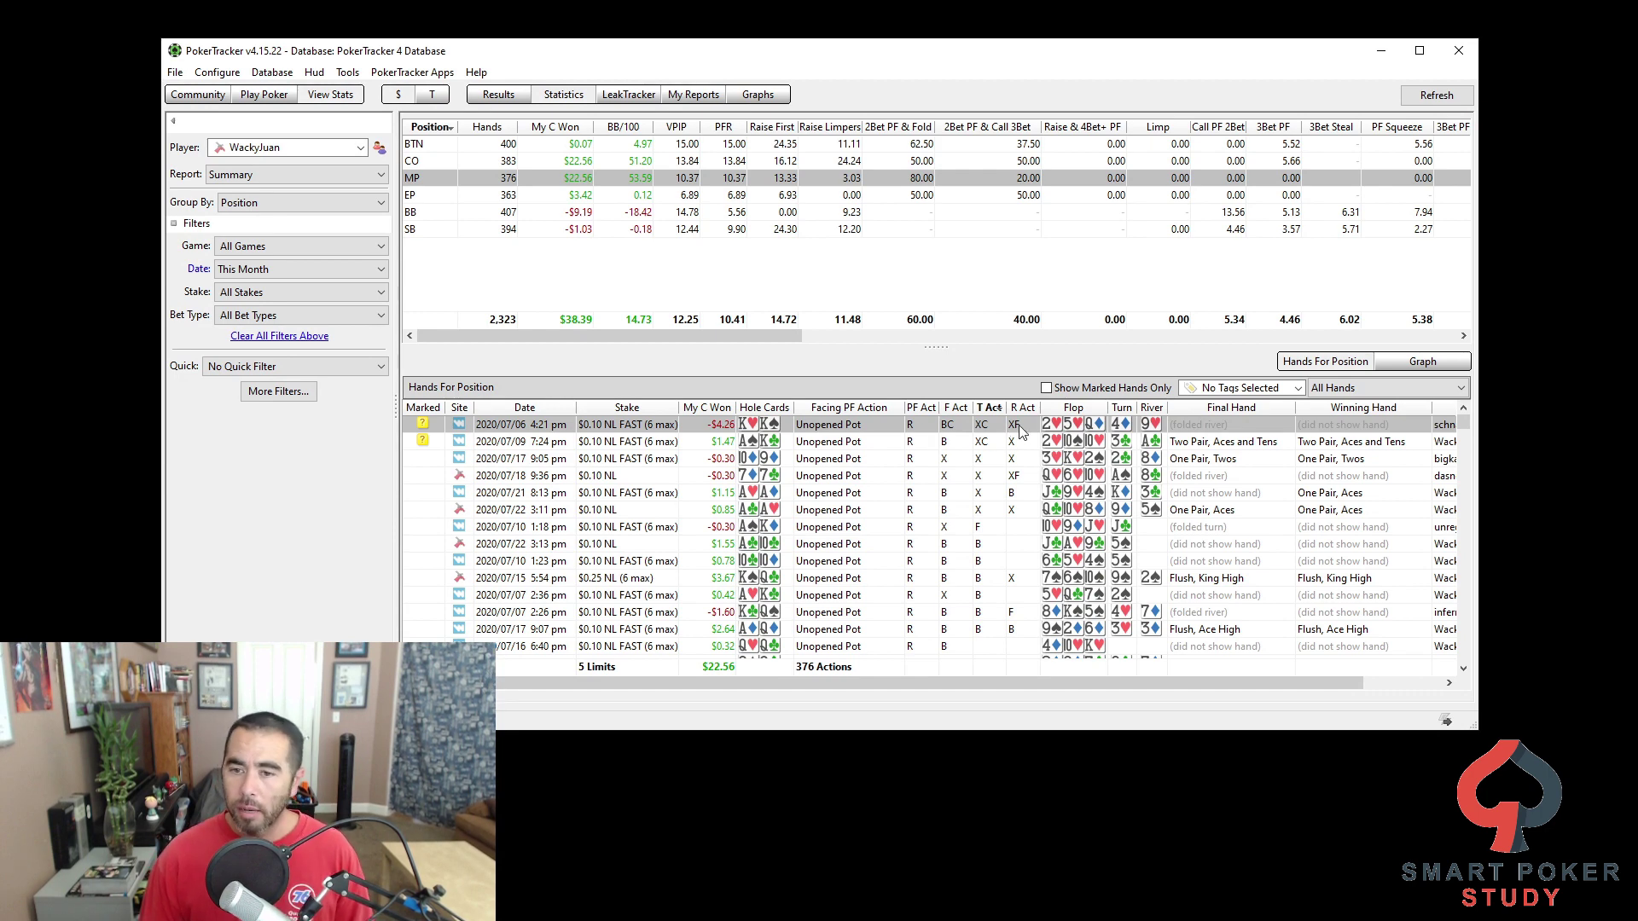
double_click(952, 430)
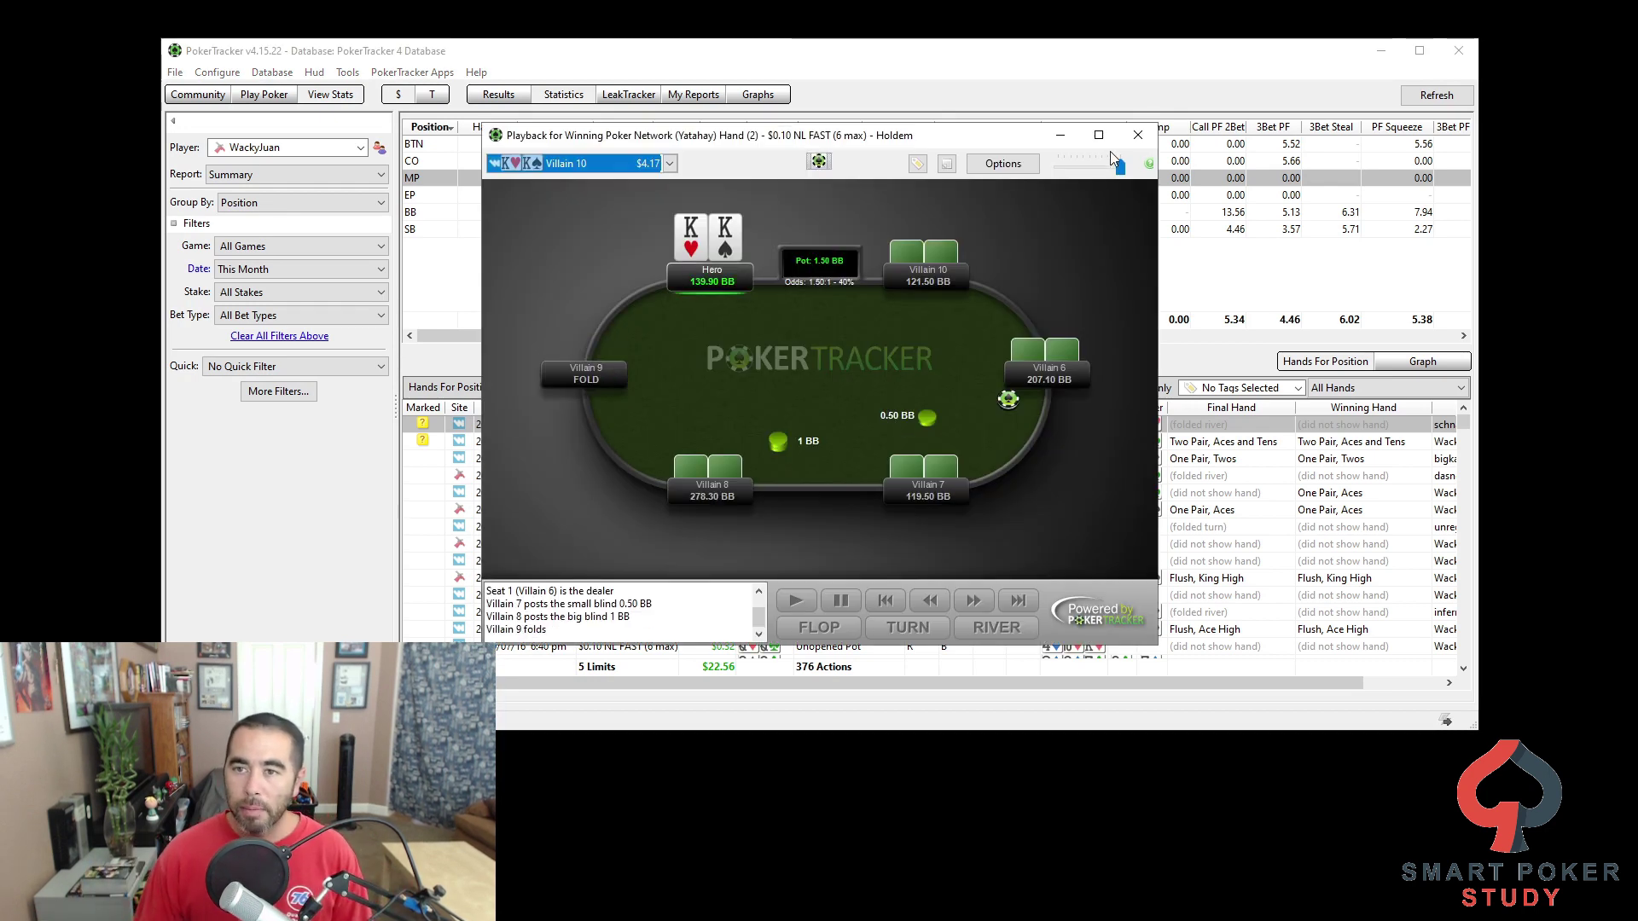
left_click(1061, 139)
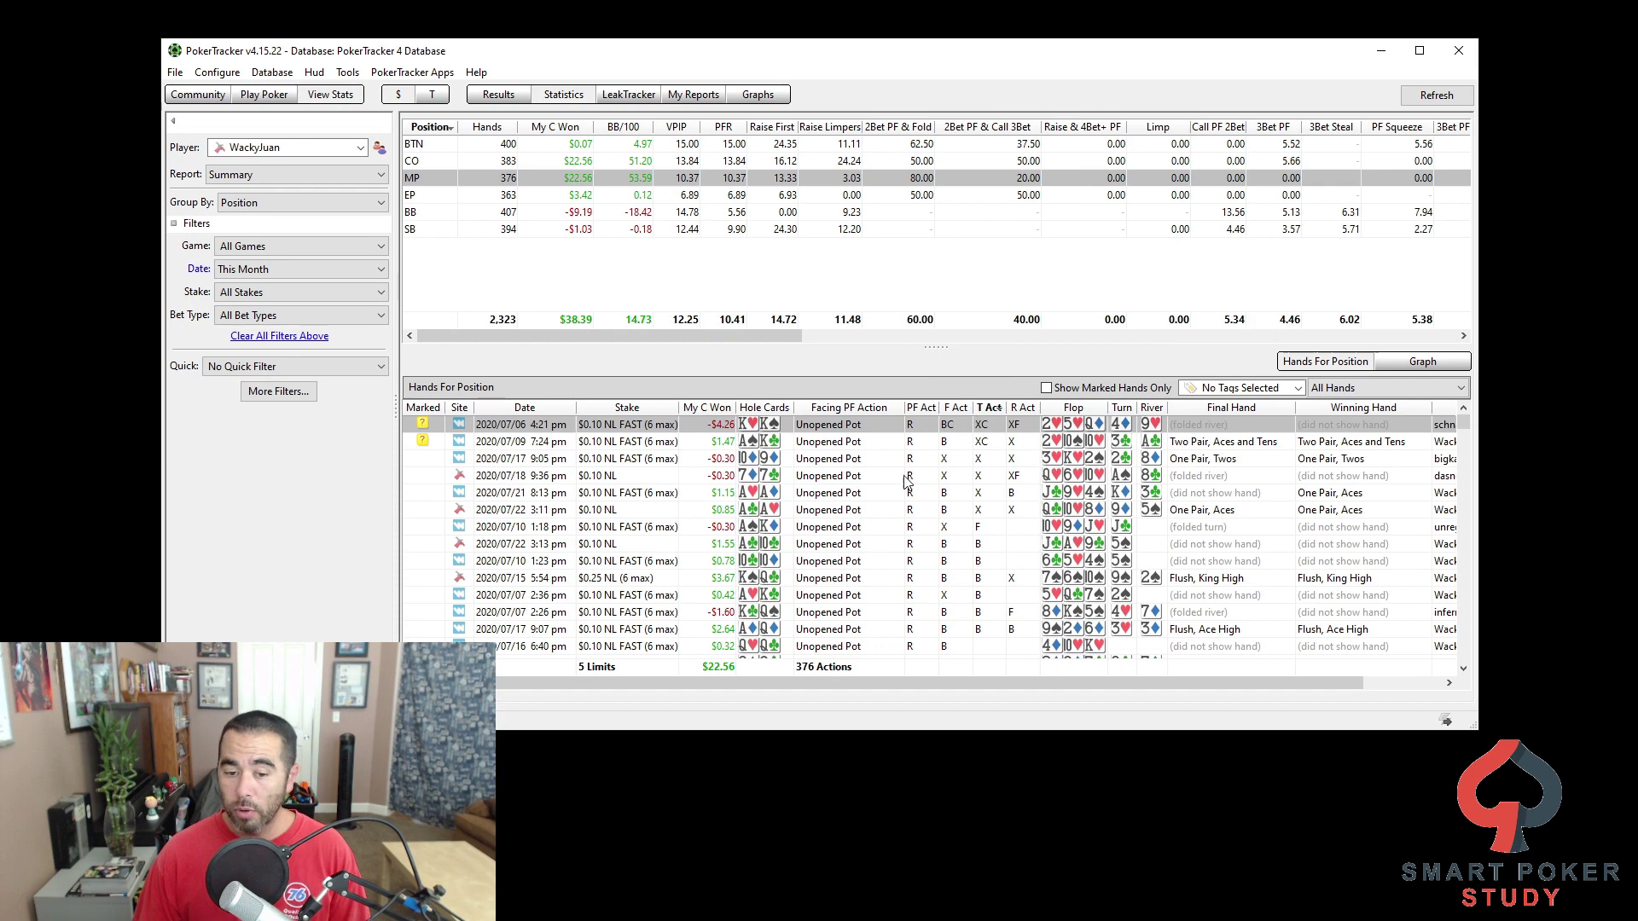
mouse_move(604, 917)
left_click(657, 853)
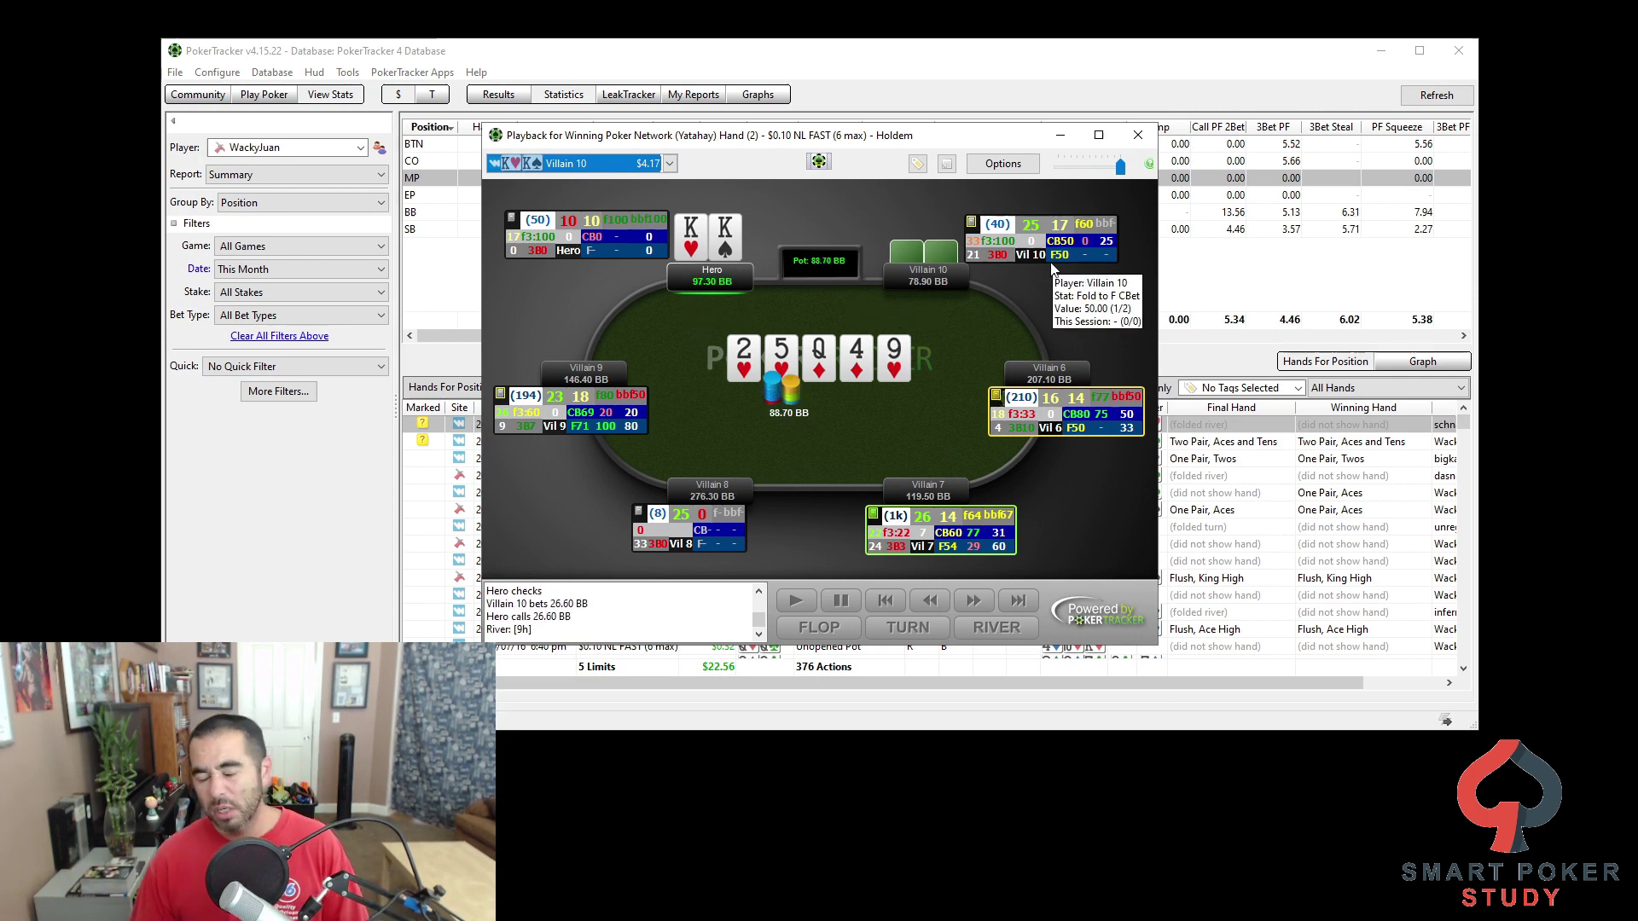
left_click(1135, 135)
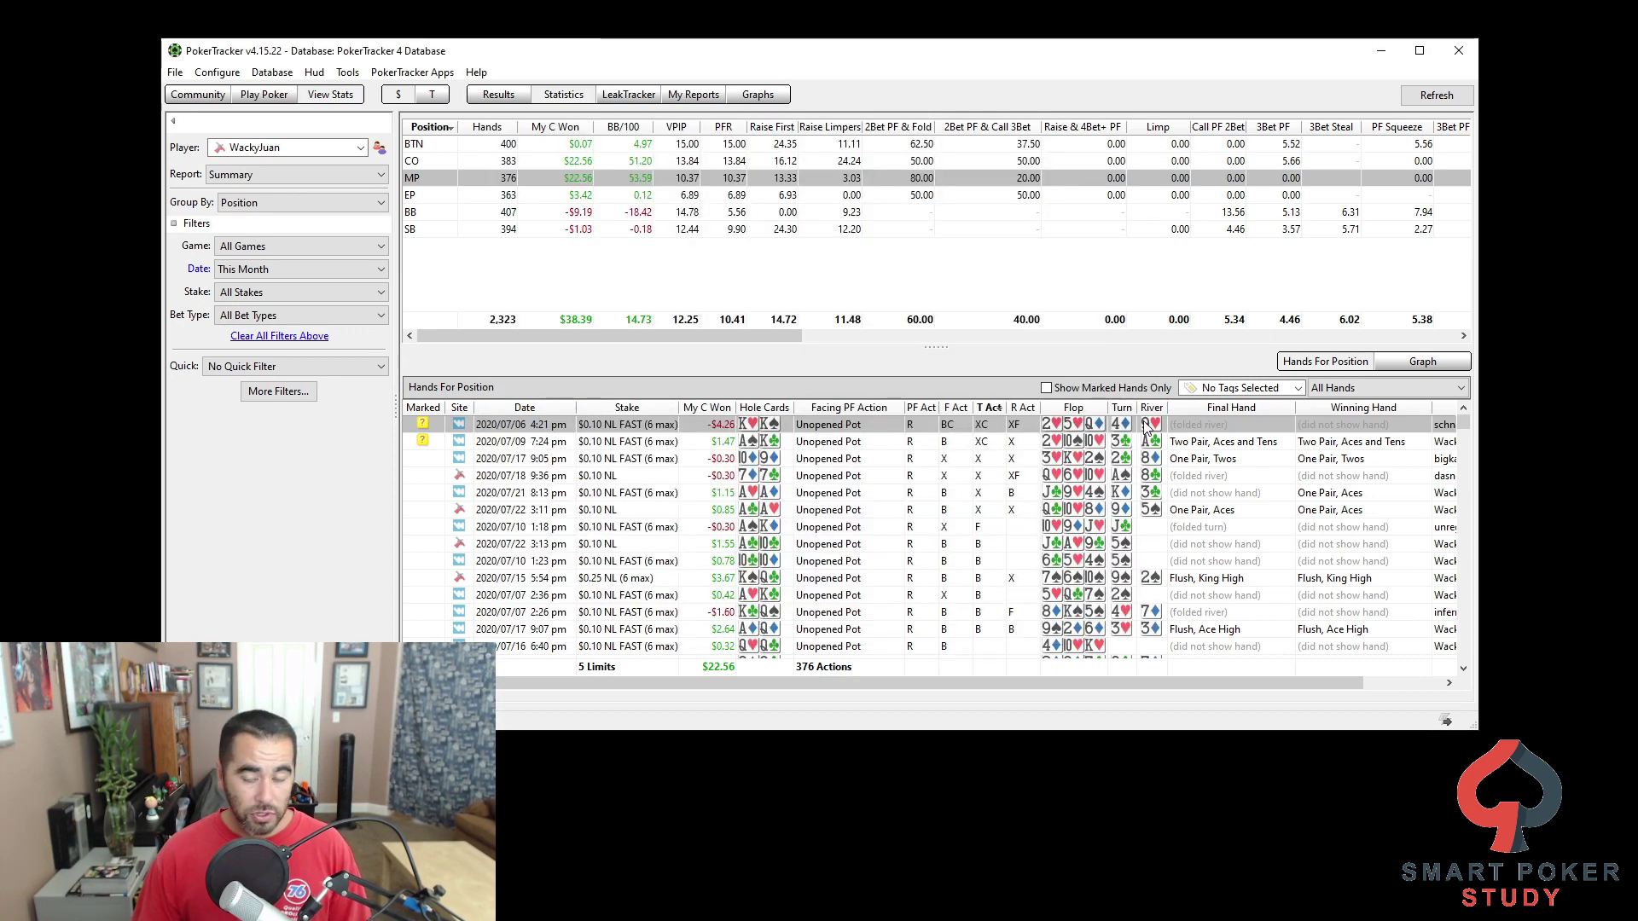
Sort by Flop and replay the 2020/07/06 4:32 pm A♠J♥2♣-flop hand, then close playback.
left_click(1073, 407)
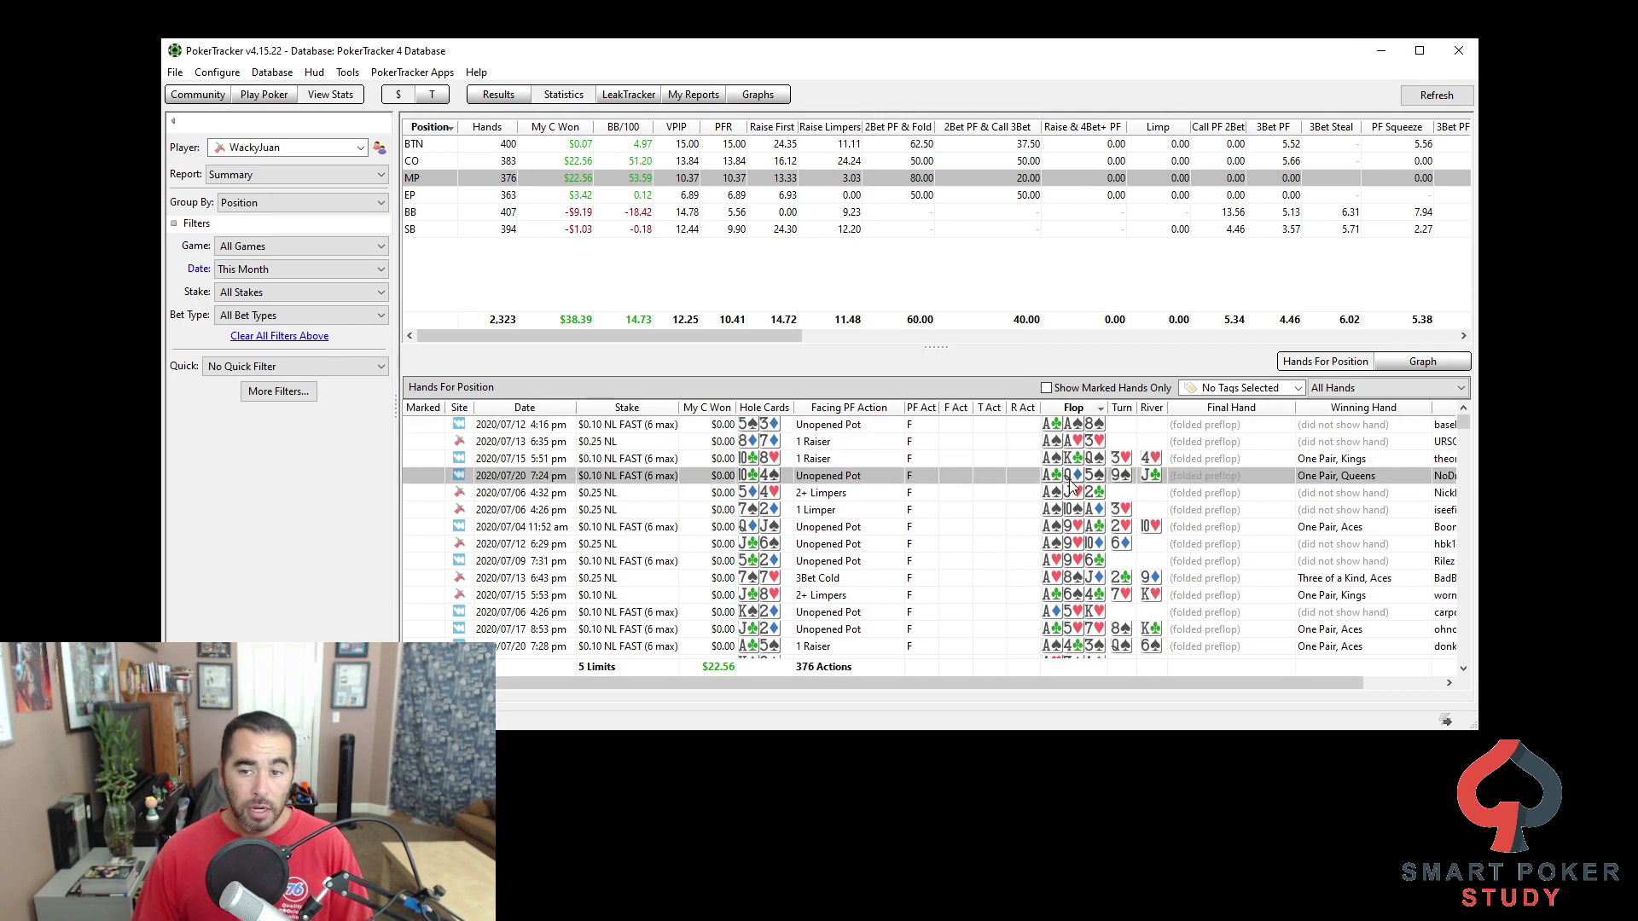
double_click(856, 493)
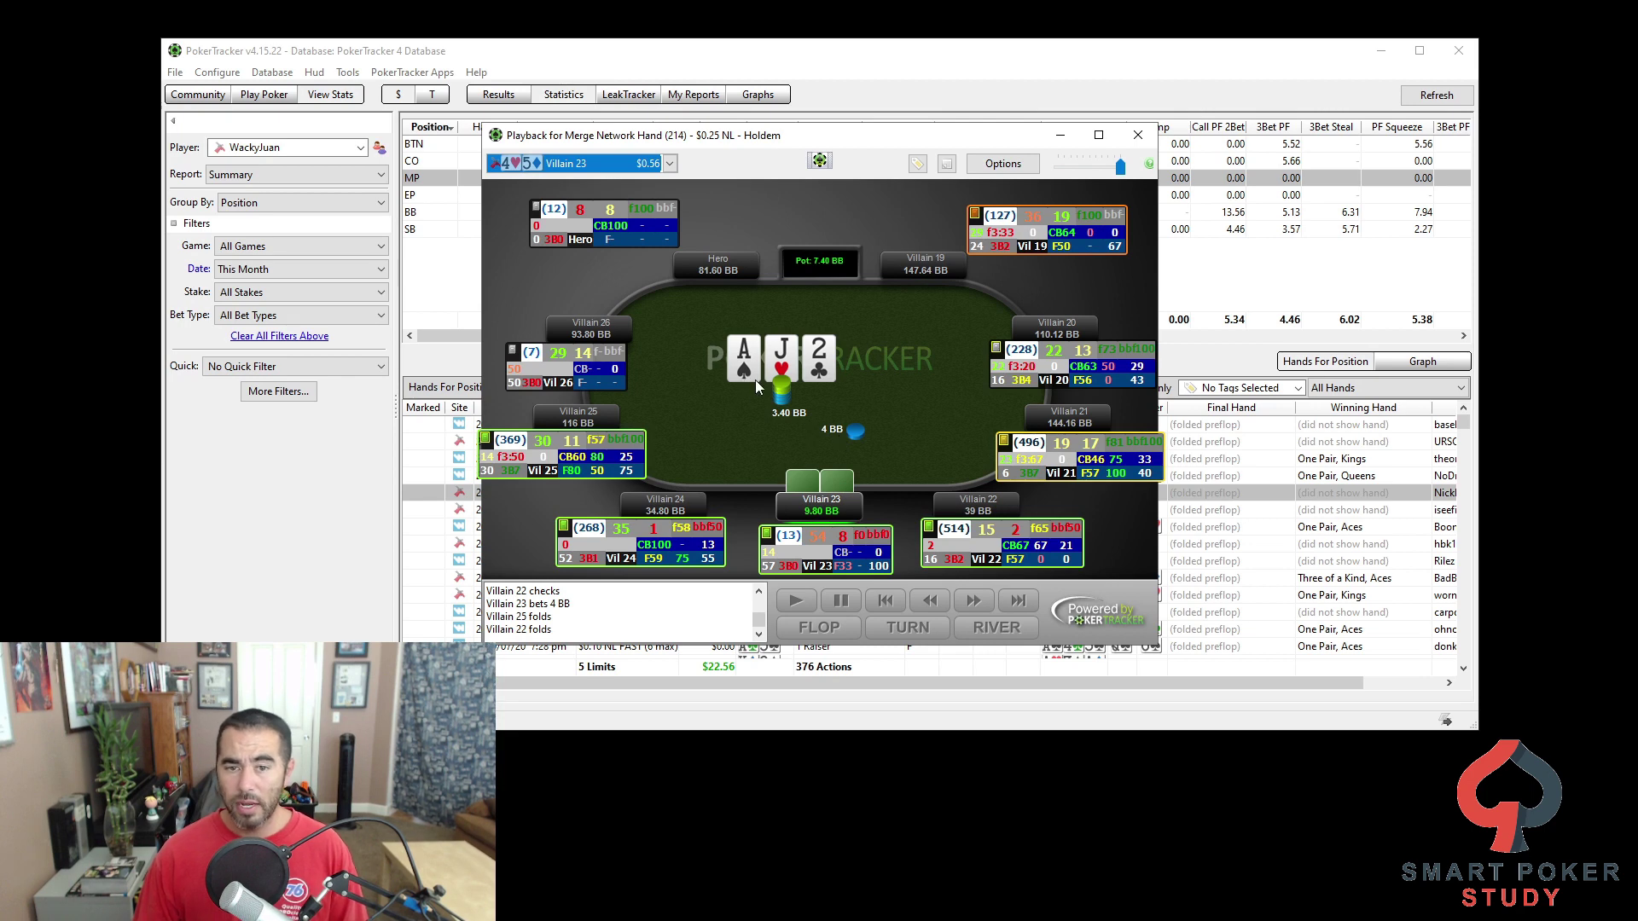
left_click(1138, 135)
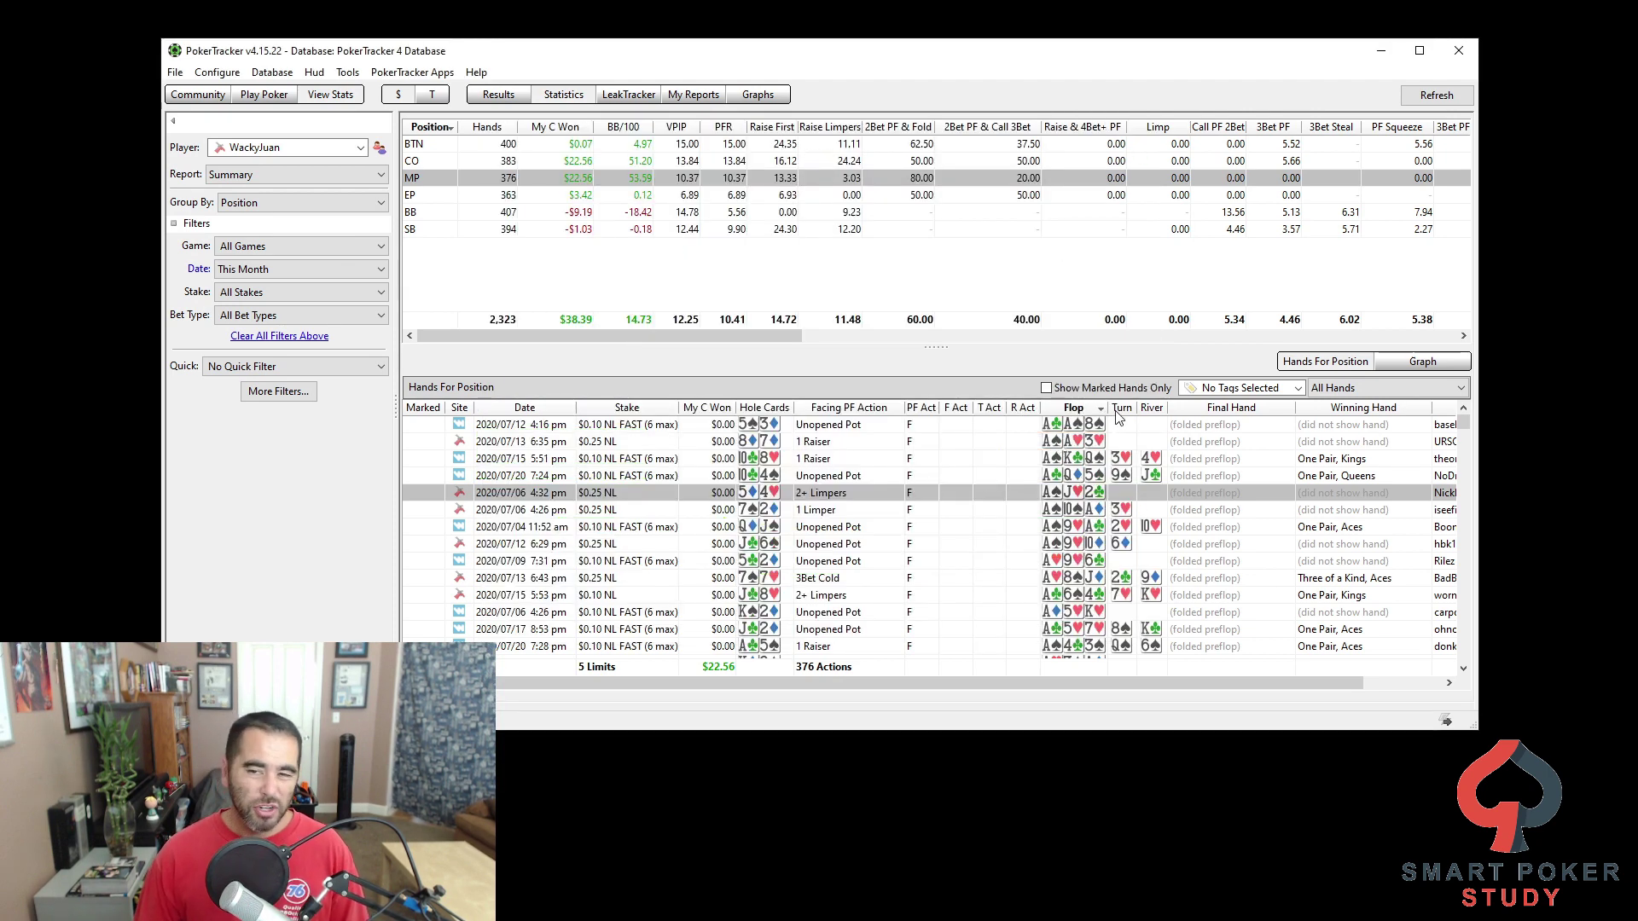
Sort by River, select the 2020/07/09 7:24 pm hand, and scroll right to the Winner column.
left_click(1151, 408)
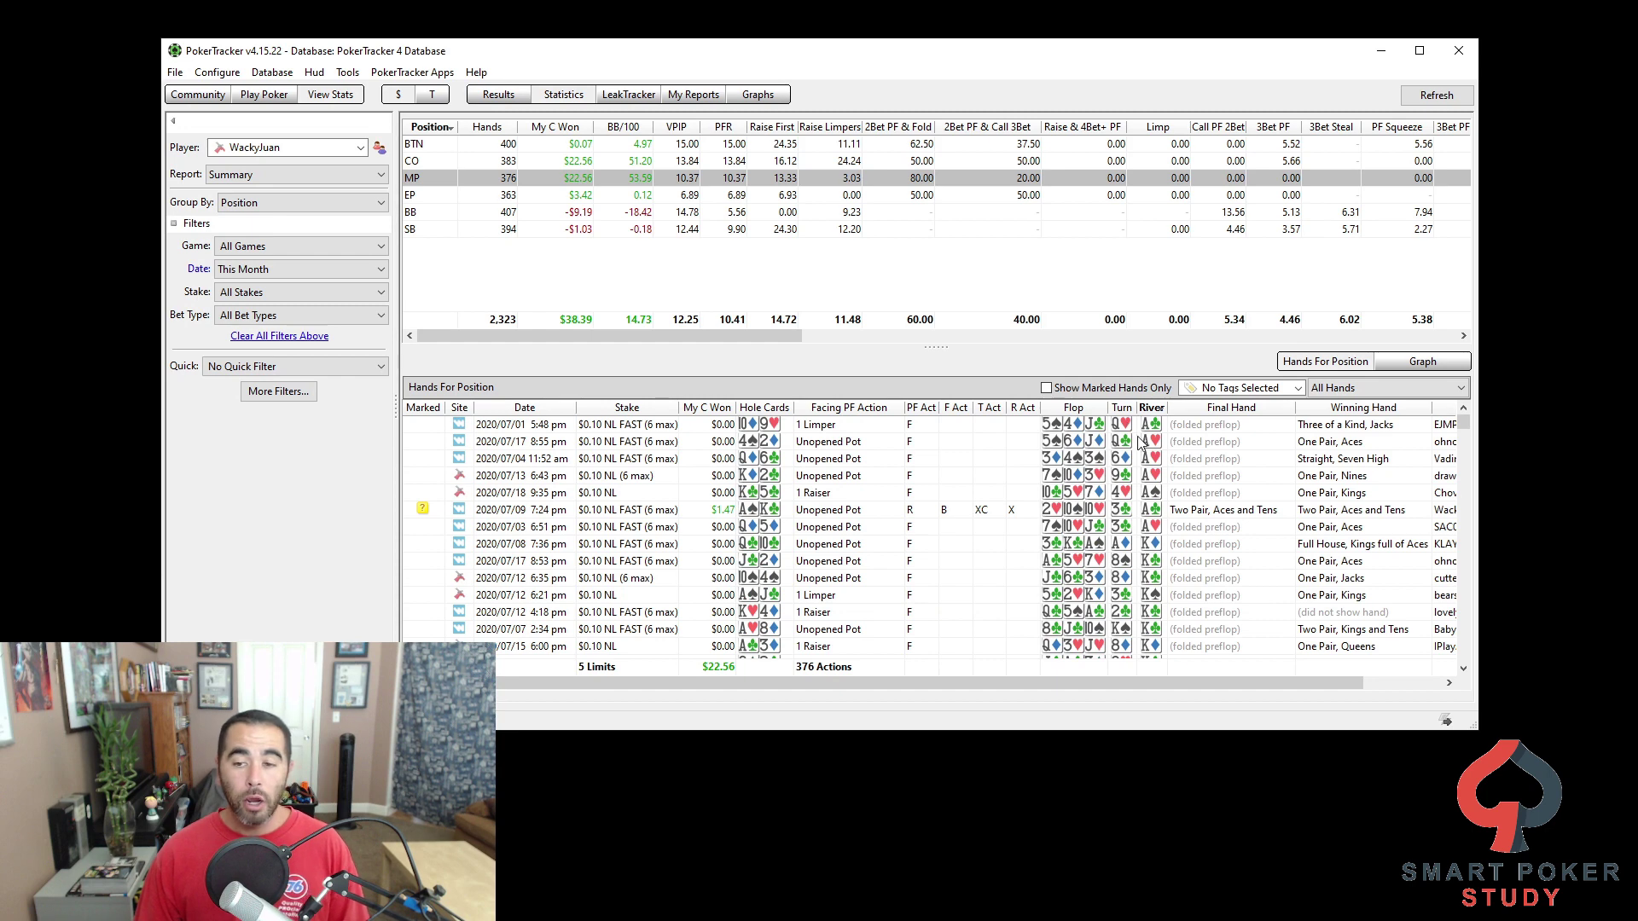
left_click(942, 517)
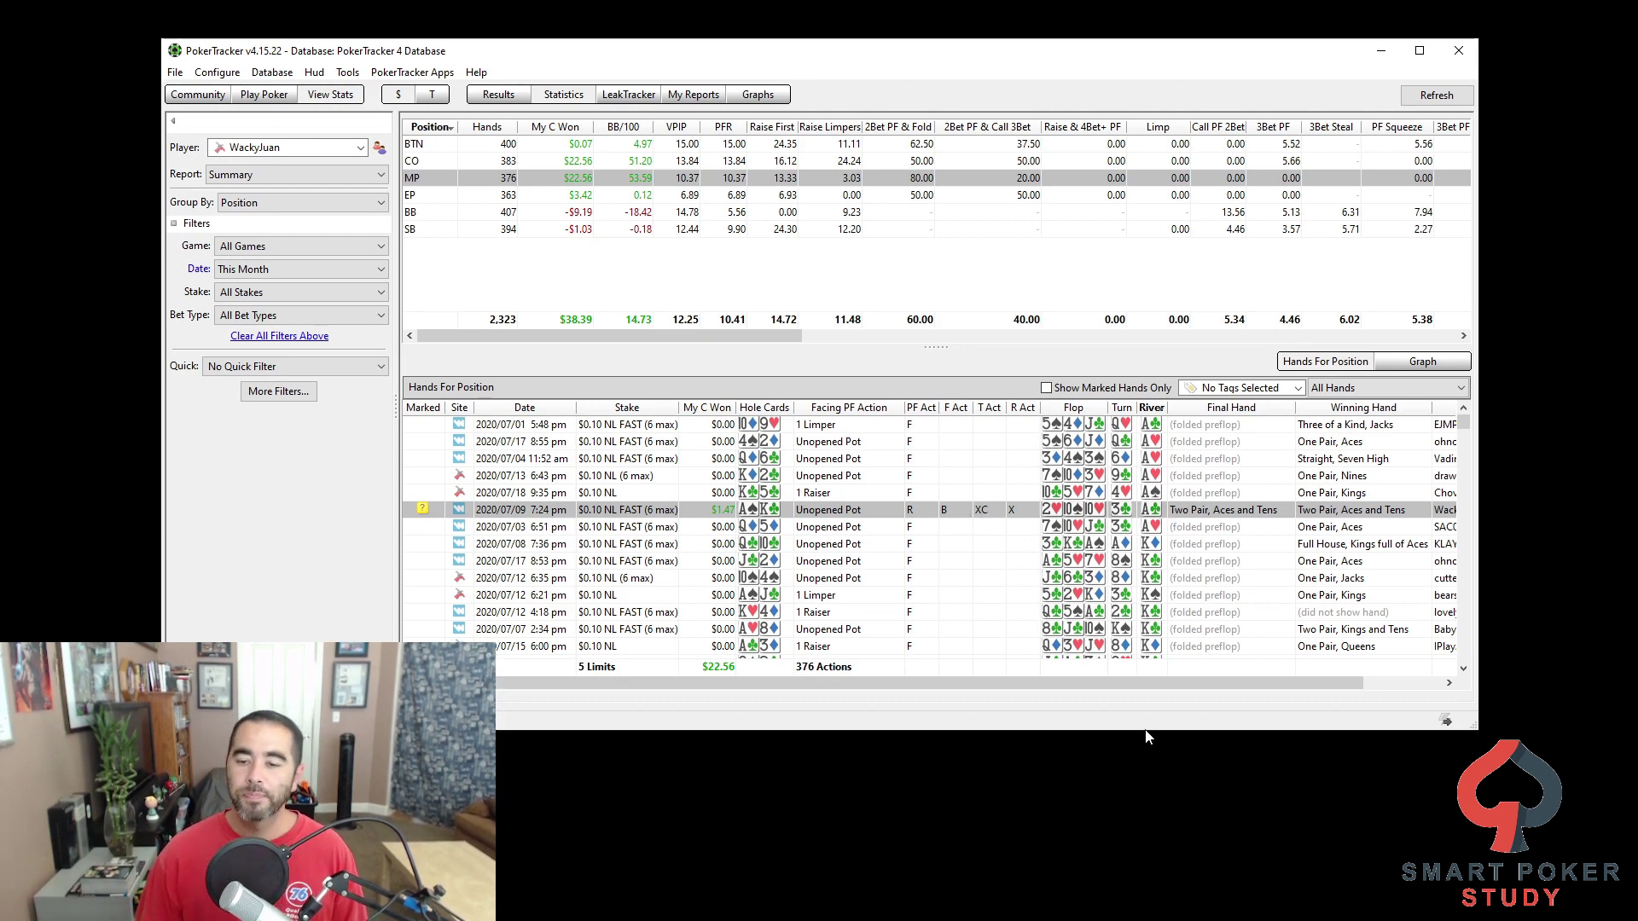
left_click_drag(1144, 687, 1231, 687)
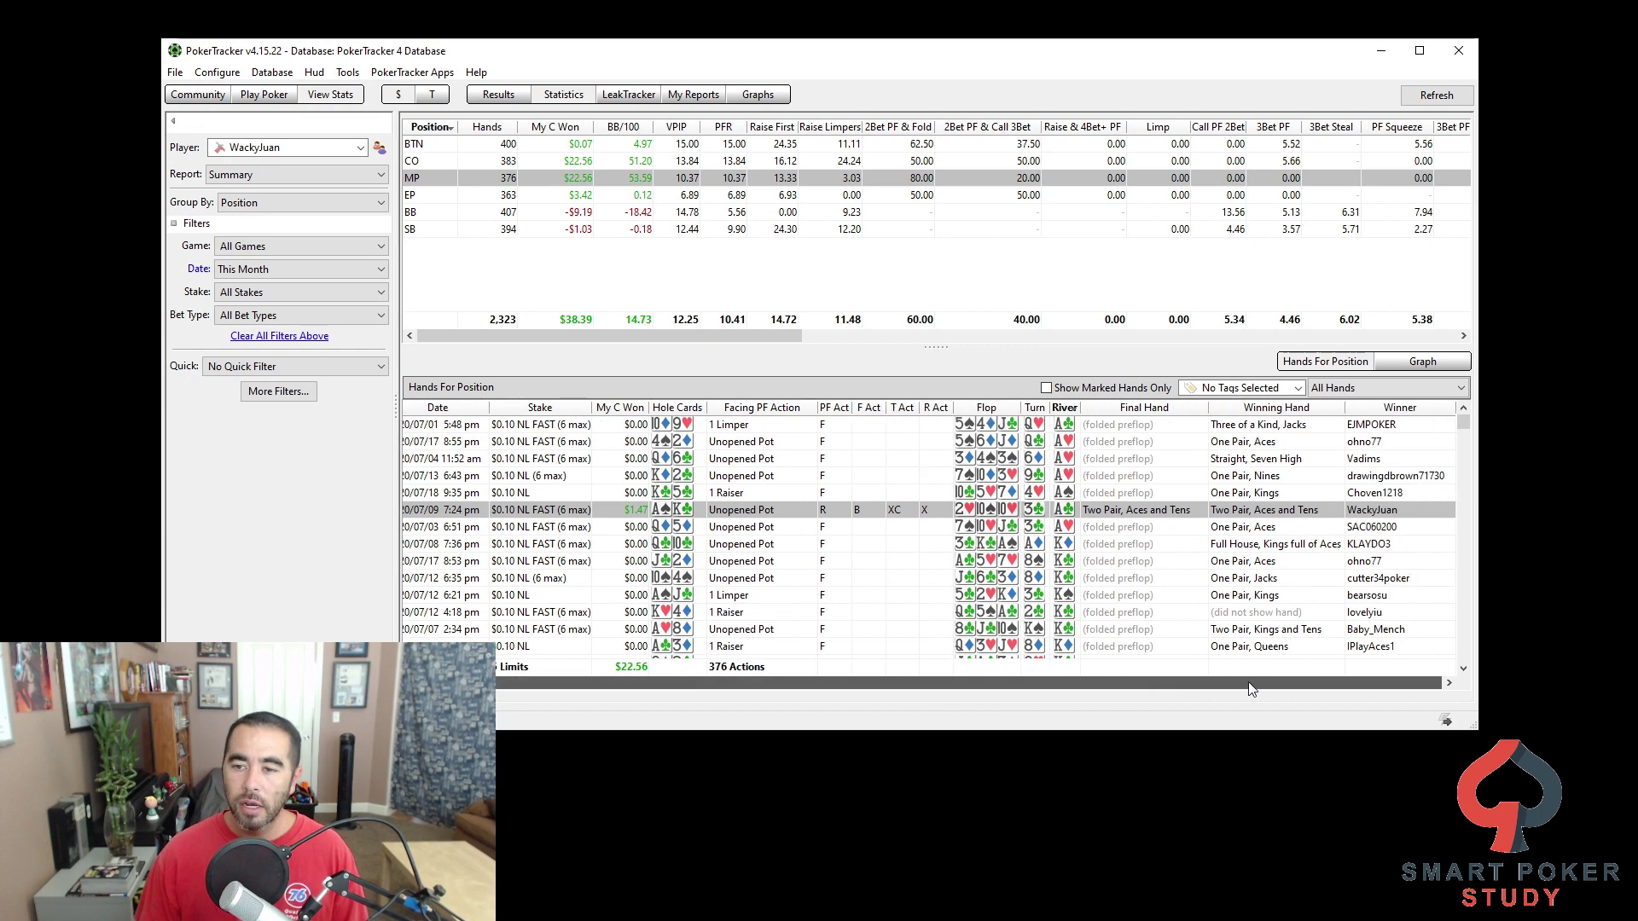
left_click(1110, 491)
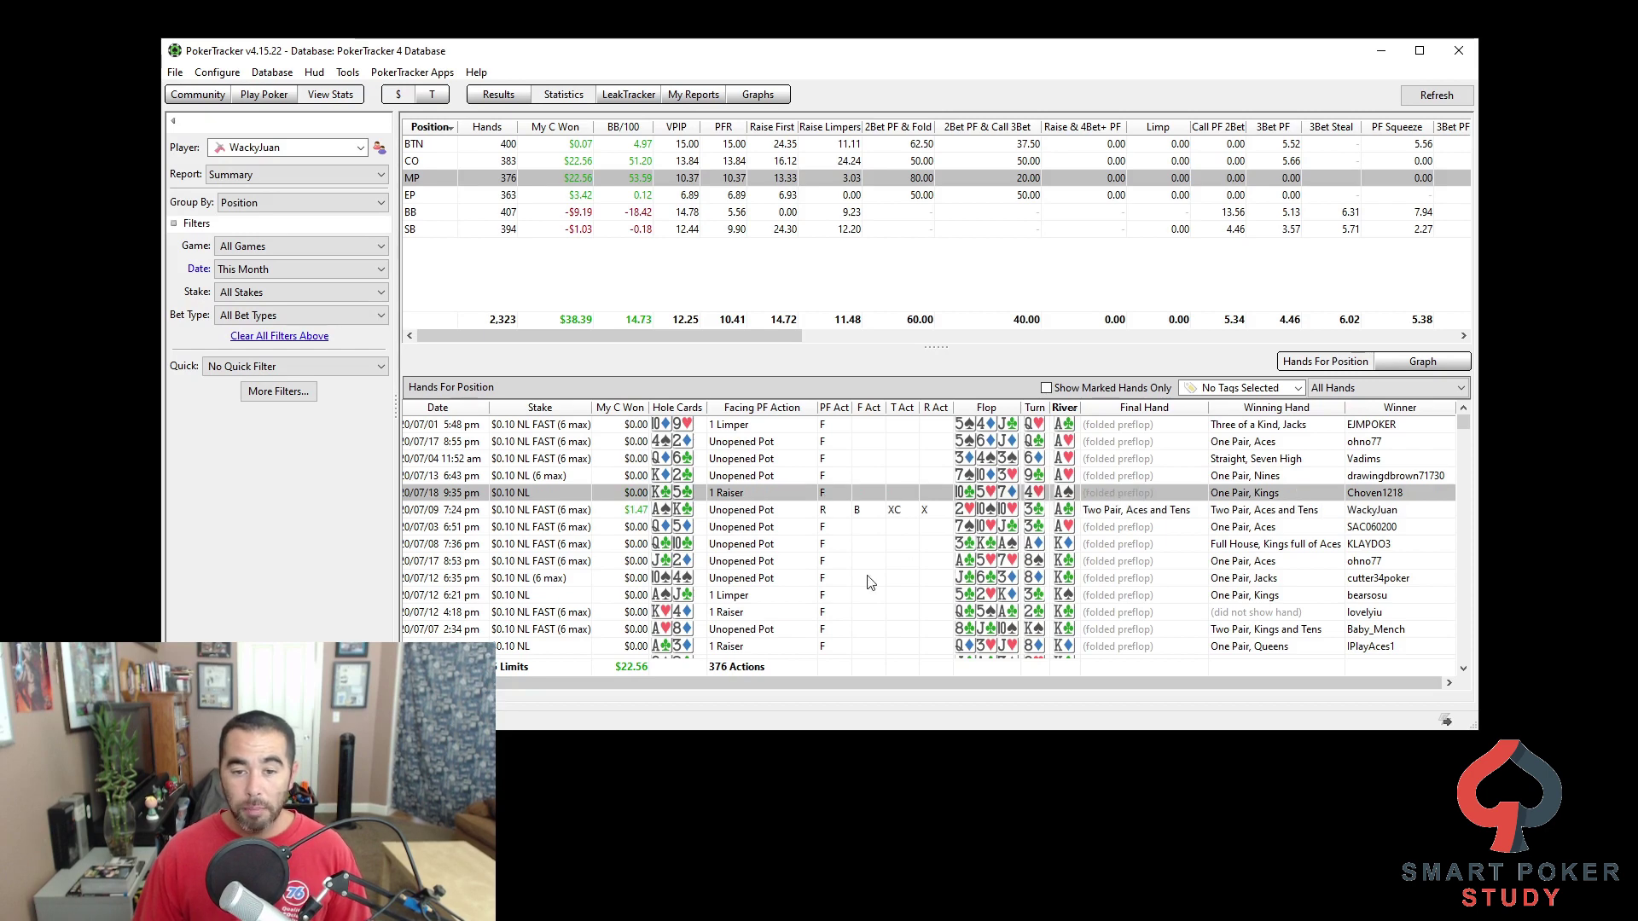
scroll(869, 581, "down", 4)
left_click(825, 563)
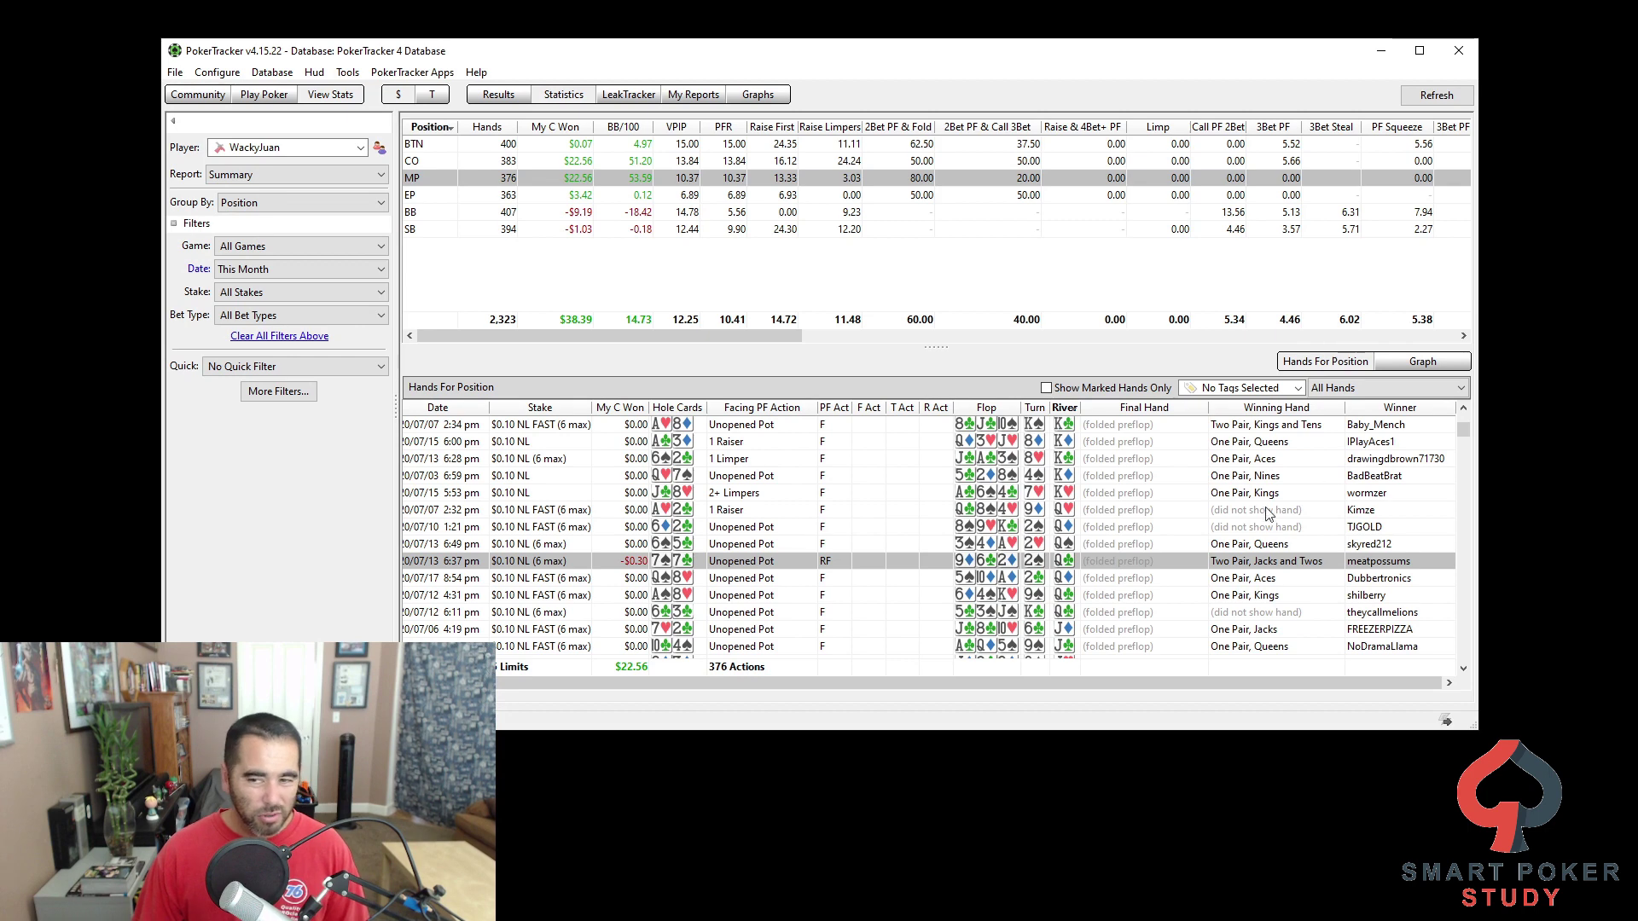
left_click_drag(1260, 683, 1020, 693)
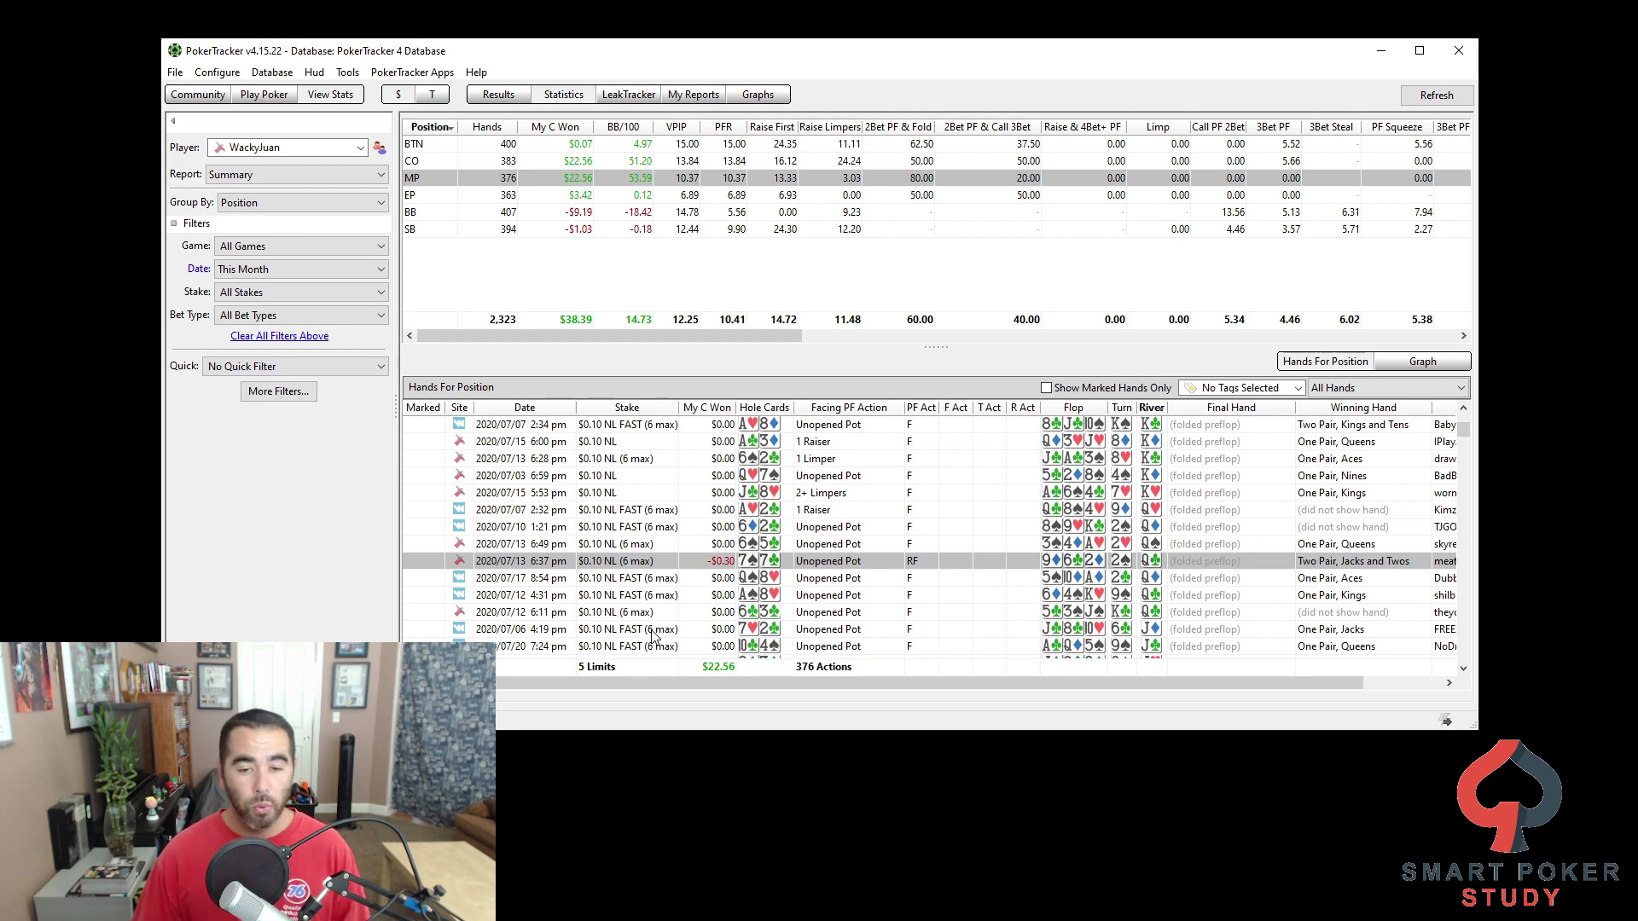
scroll(815, 621, "up", 4)
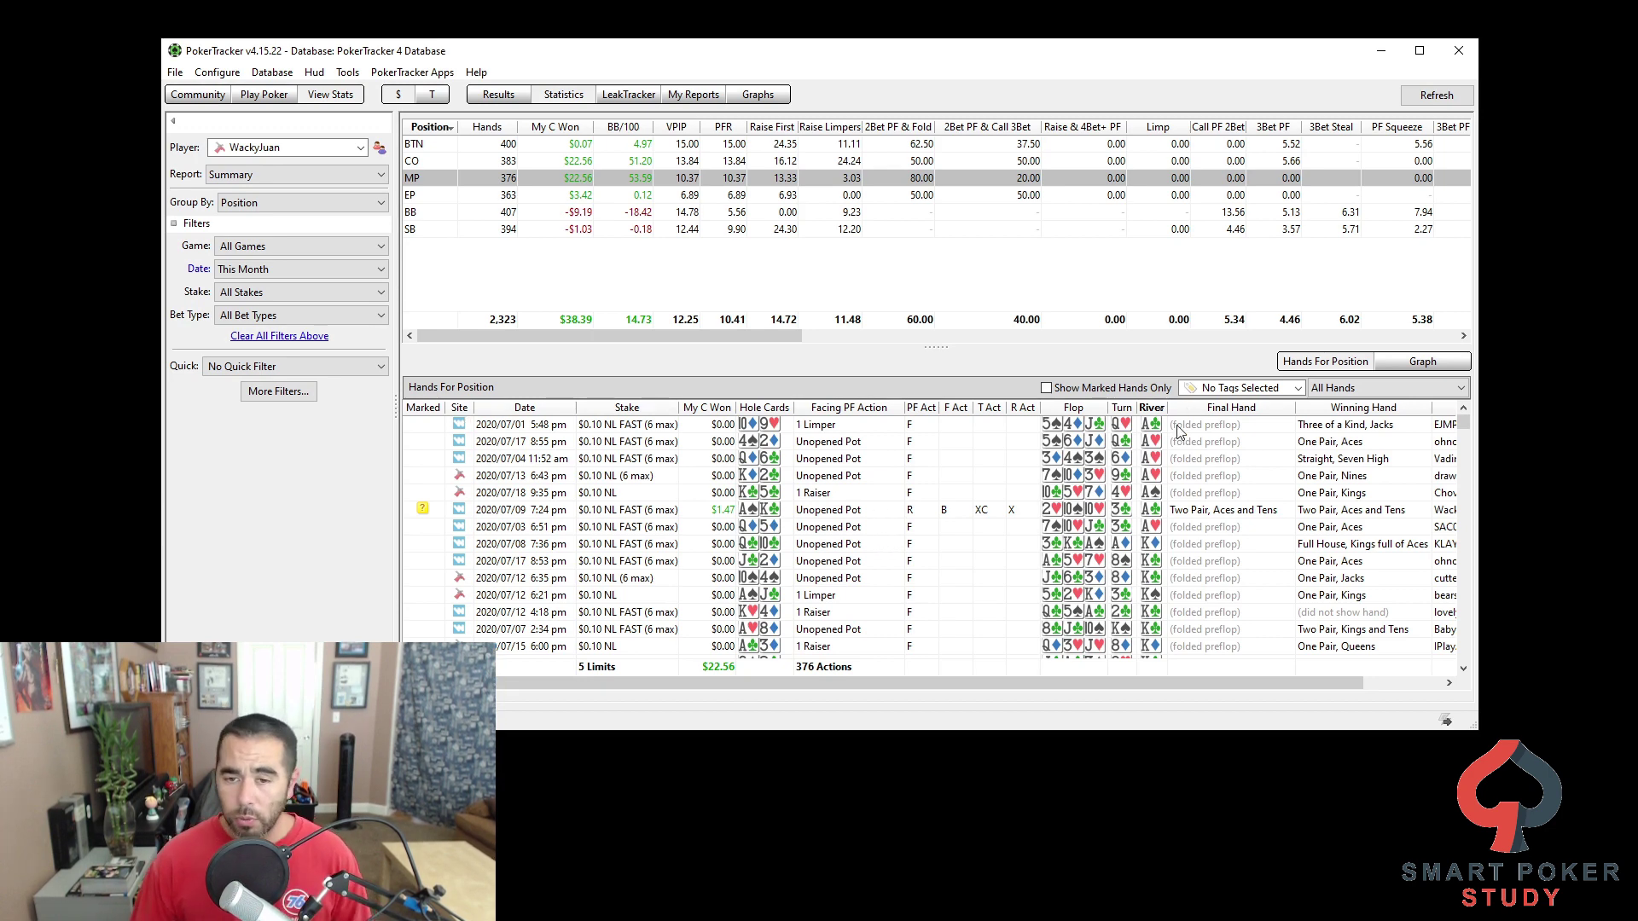
Sort by T Act, then Facing PF Action, and finally by Hole Cards.
left_click(979, 413)
left_click(867, 408)
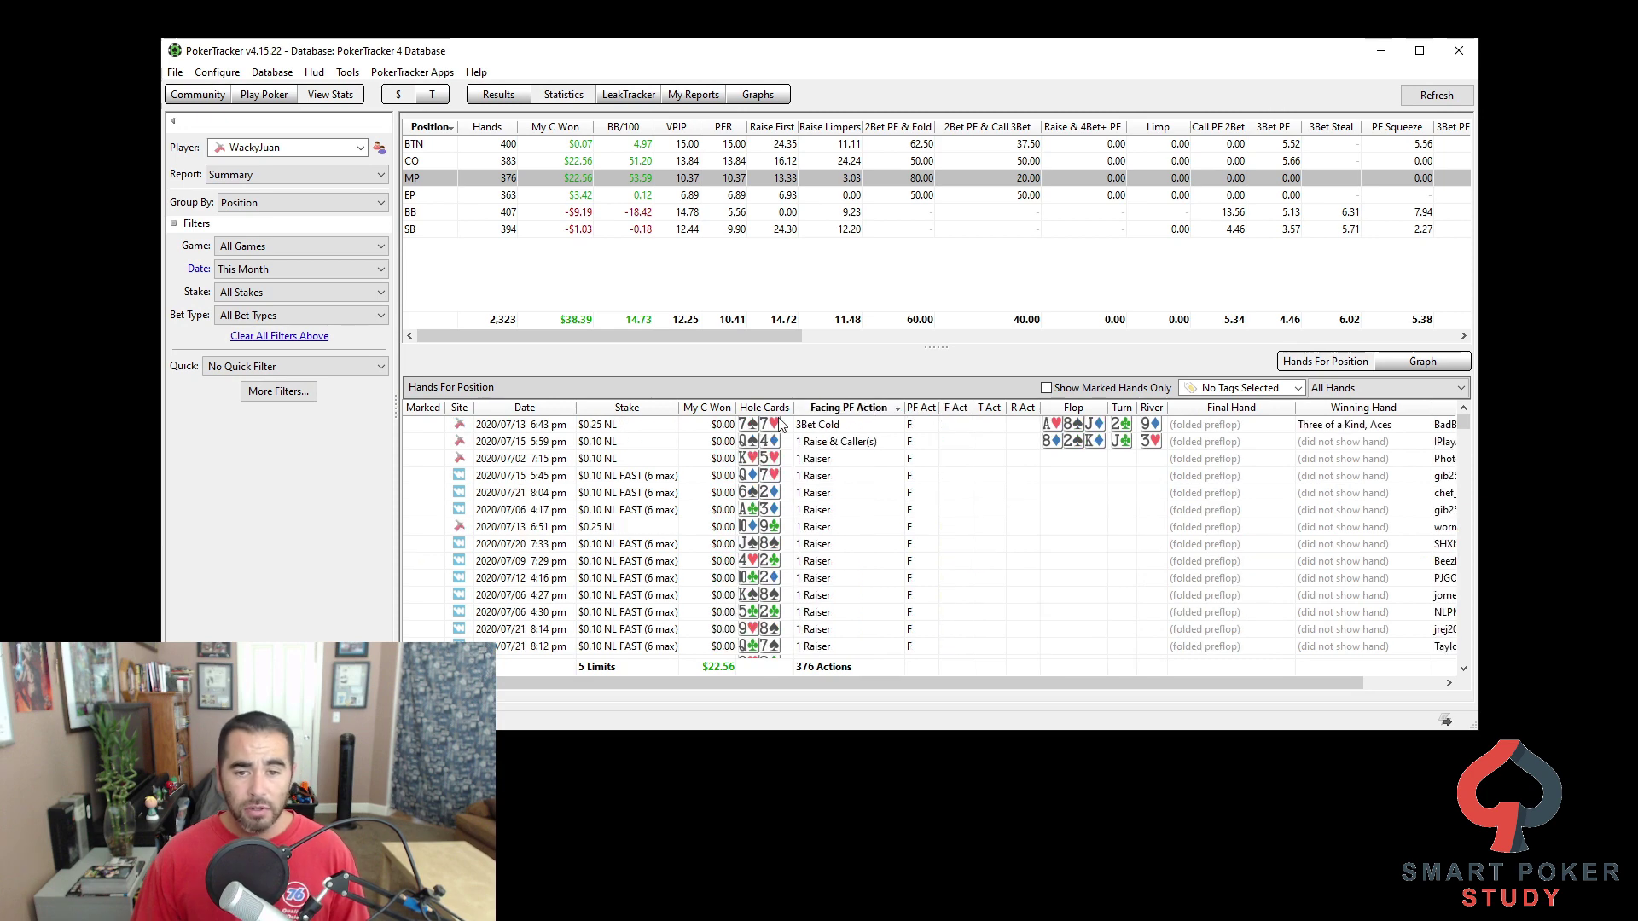
left_click(763, 408)
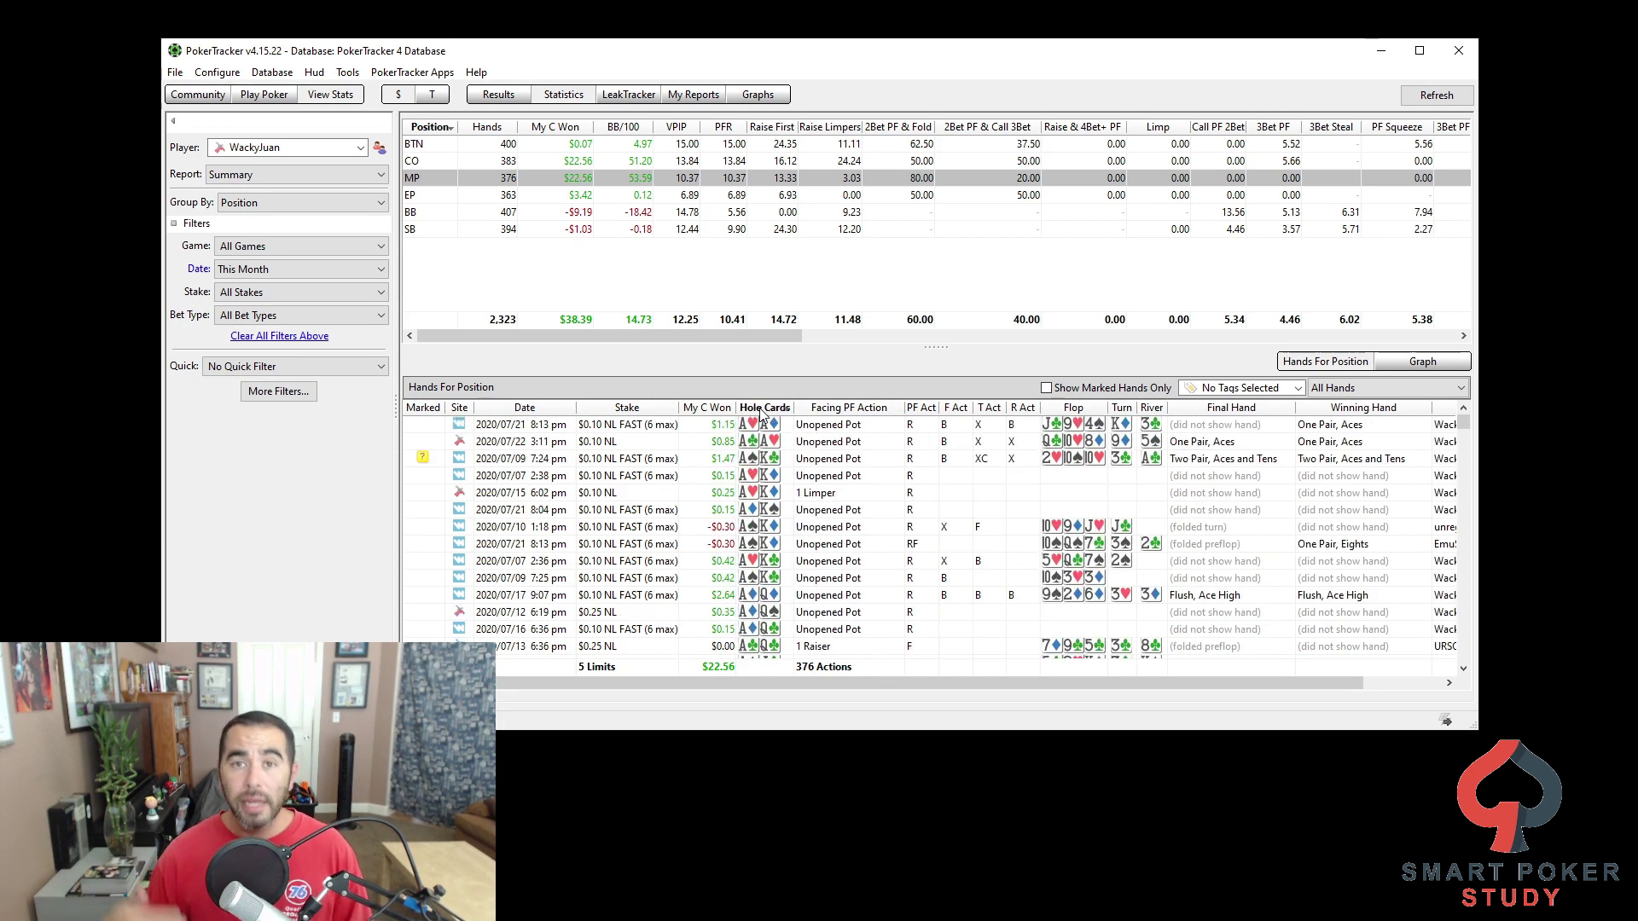